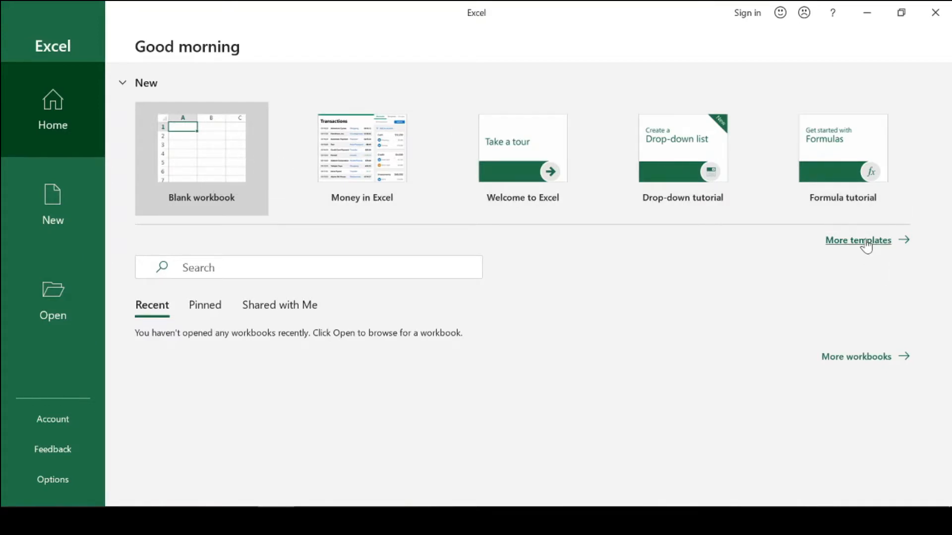
Browse the available workbook templates and create a new blank workbook.
left_click(865, 241)
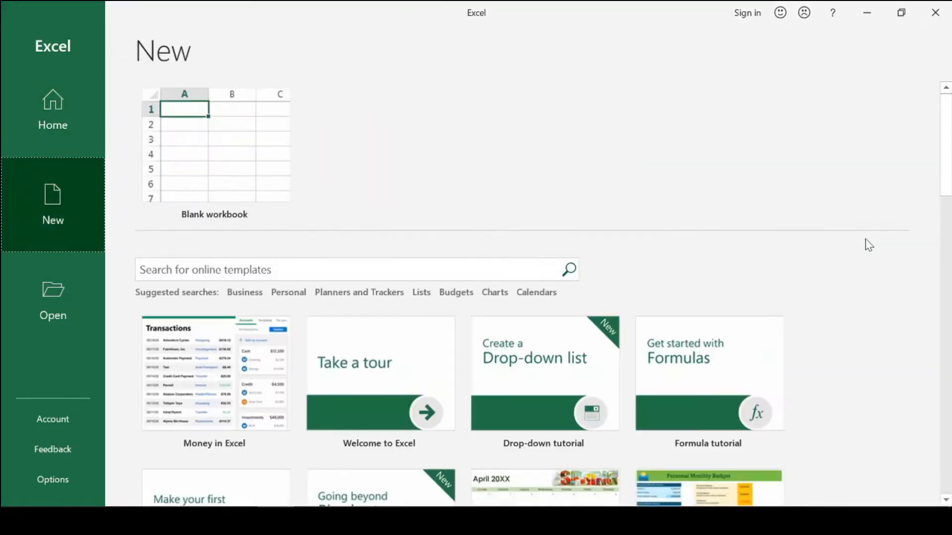
scroll(565, 269, "down", 2)
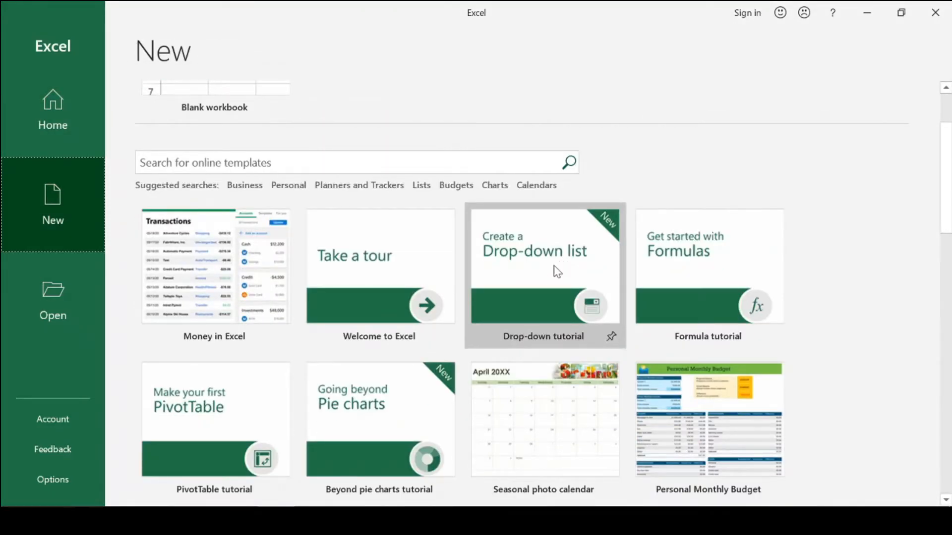
scroll(793, 334, "down", 2)
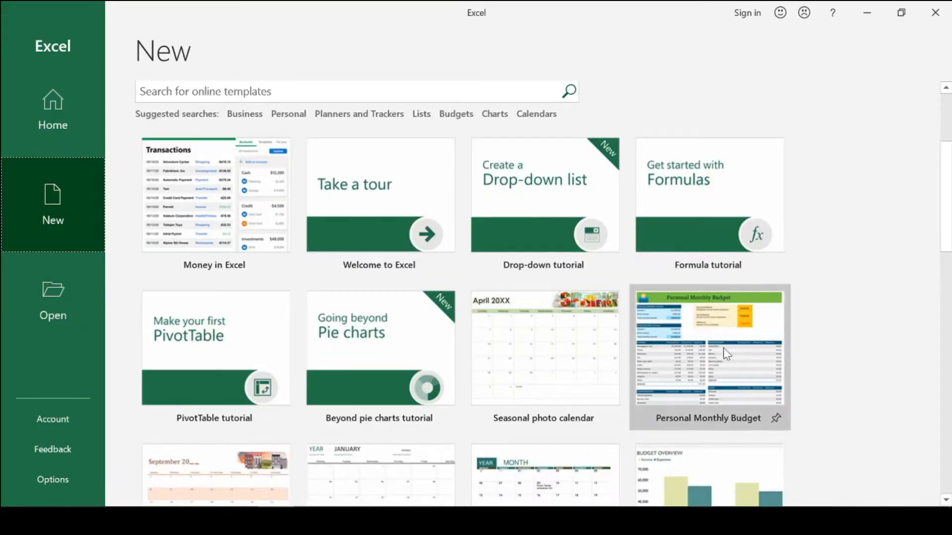
scroll(549, 331, "down", 4)
scroll(530, 341, "down", 18)
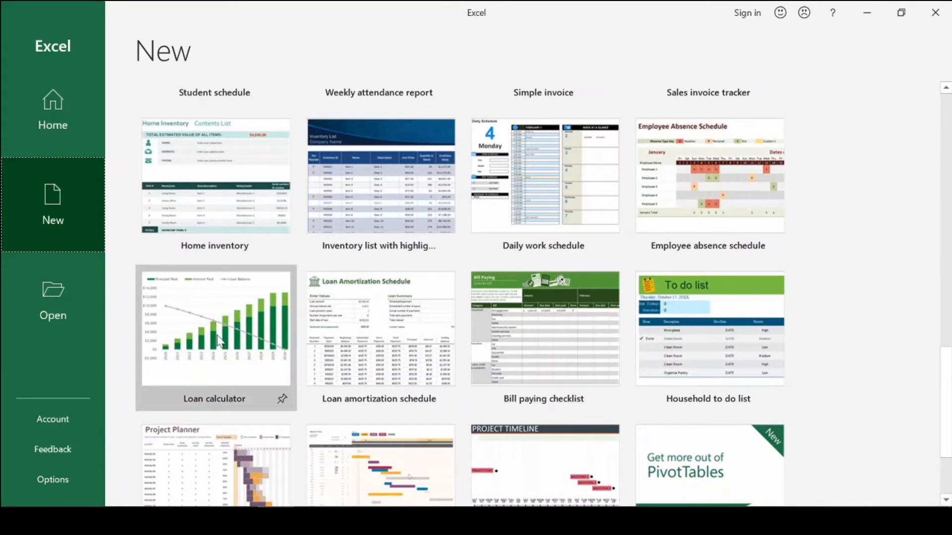
scroll(340, 320, "up", 1)
scroll(340, 320, "up", 20)
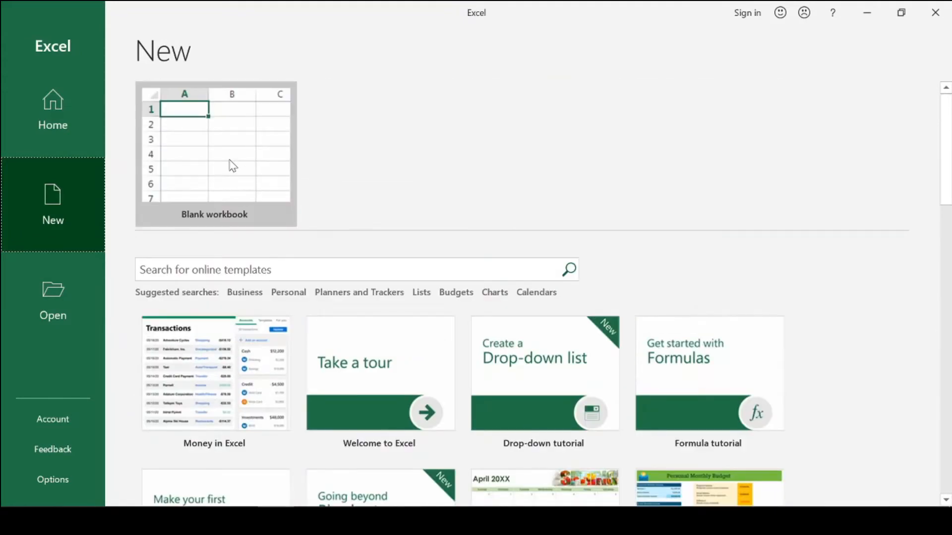
left_click(232, 165)
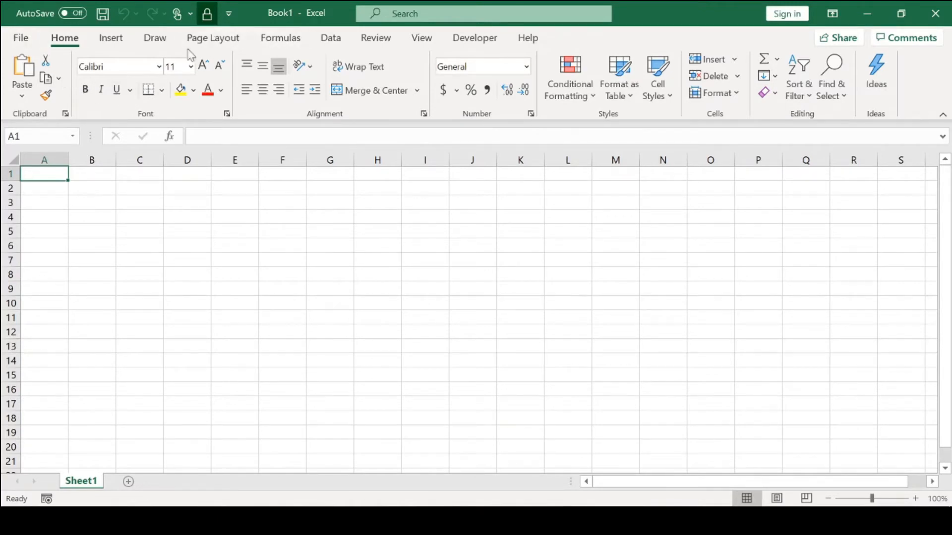
left_click(21, 38)
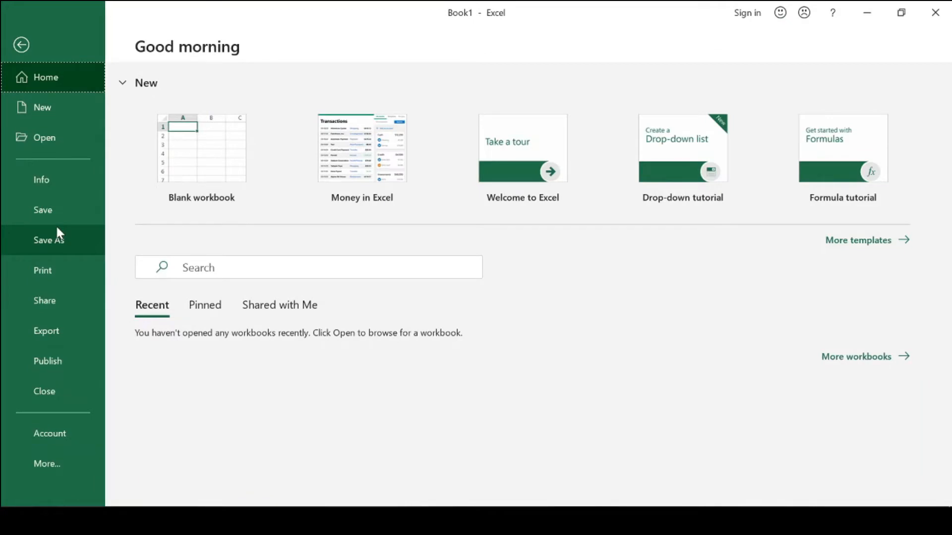
left_click(49, 43)
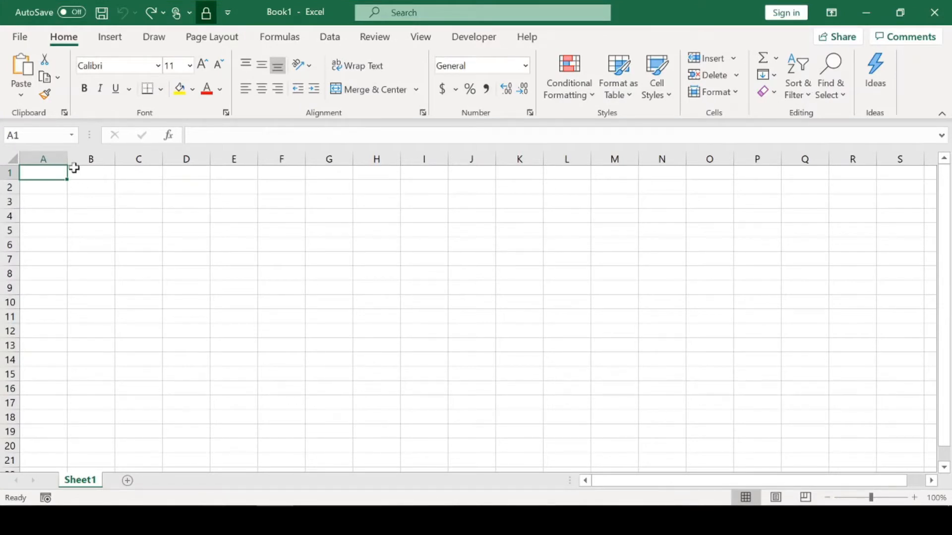
Highlight columns A to H and rows 1 to 10, and pick individual cells such as C4 and E2.
left_click_drag(44, 158, 374, 158)
left_click_drag(10, 173, 9, 302)
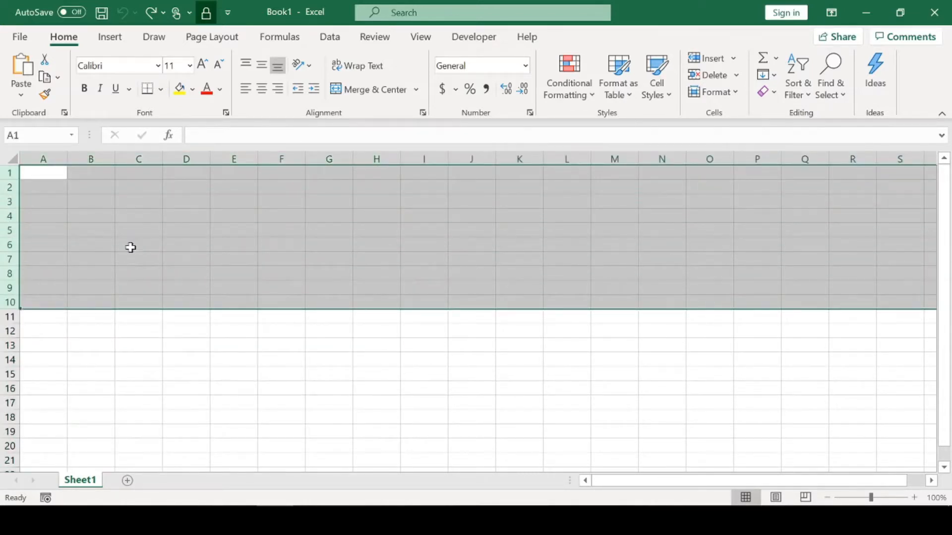
left_click(104, 218)
left_click(140, 218)
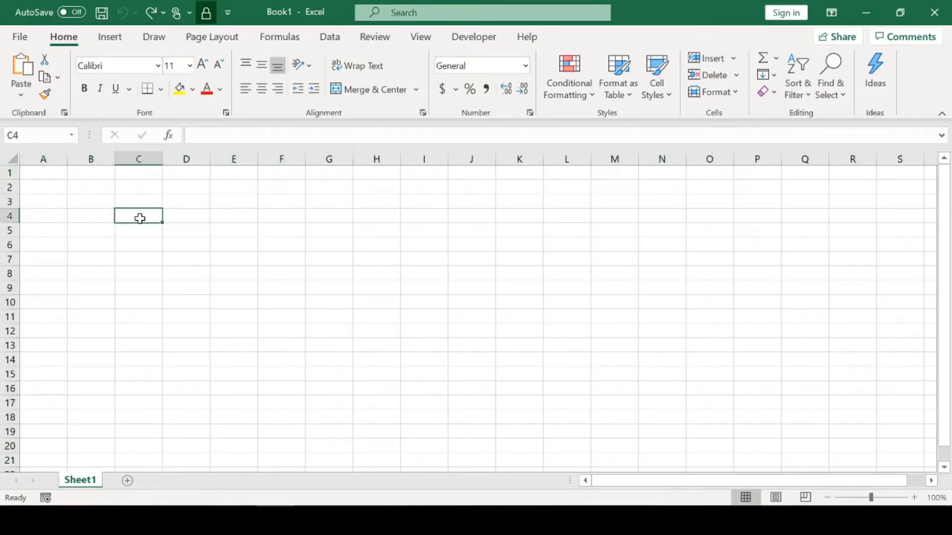
left_click(139, 233)
left_click(81, 248)
left_click(207, 259)
left_click(220, 186)
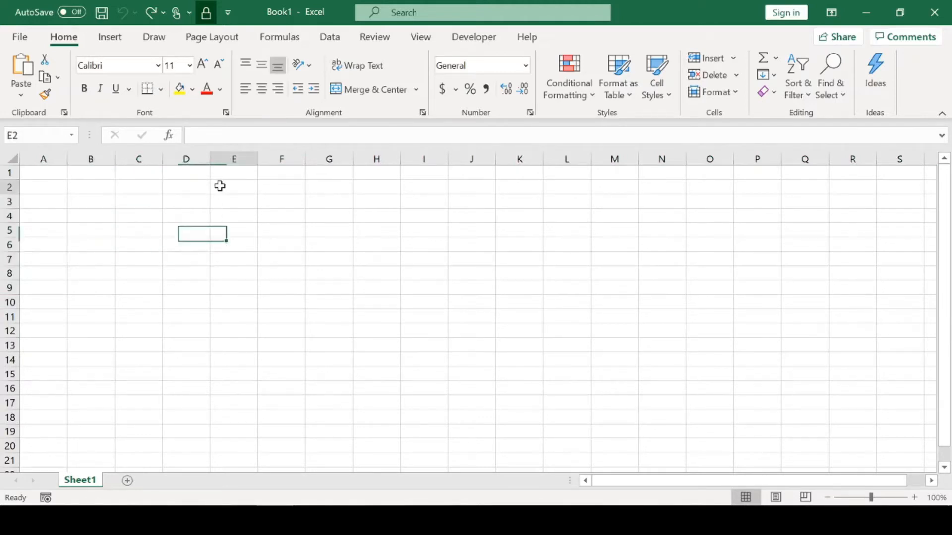
Select cells B2, C3 and B5 individually, and highlight the range C3:I12 before clearing the selection.
left_click(97, 185)
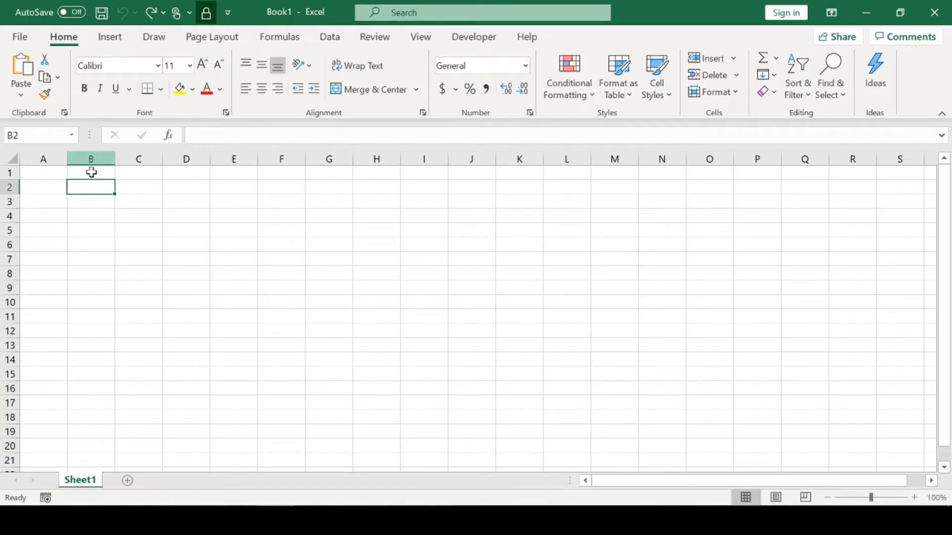
left_click(139, 207)
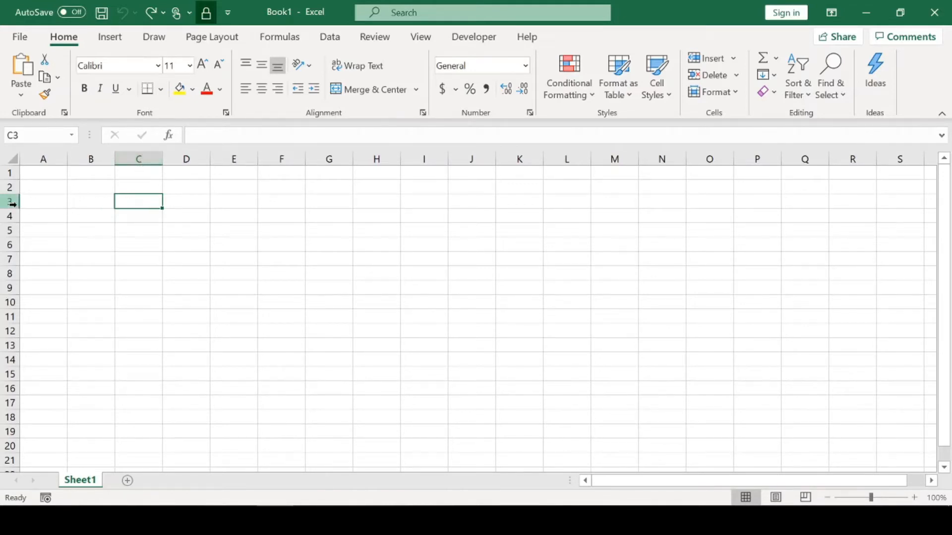
left_click(4, 135)
left_click_drag(122, 203, 107, 229)
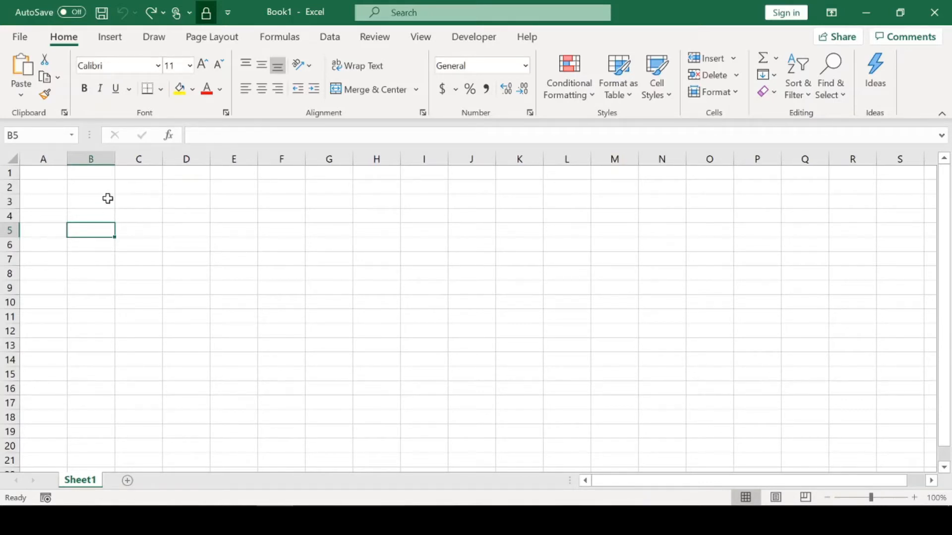
left_click_drag(135, 198, 423, 327)
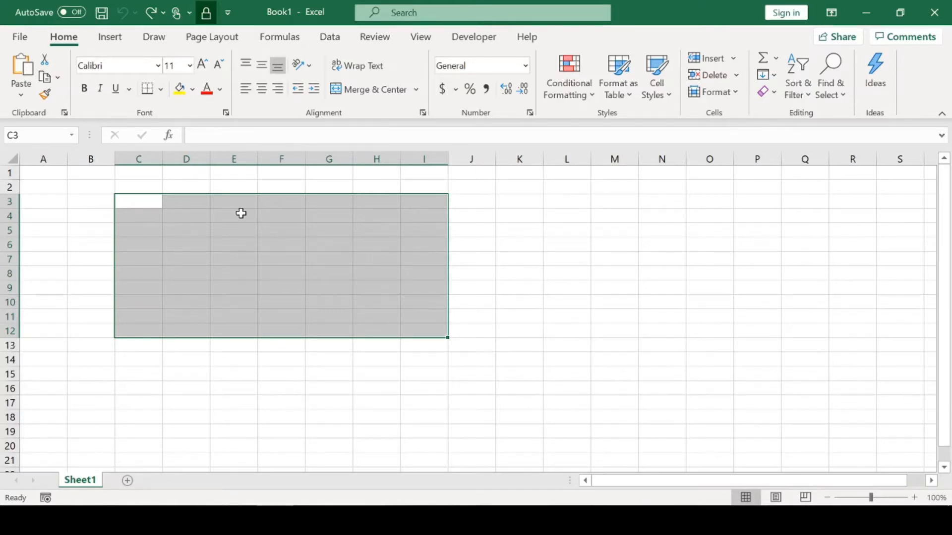
left_click(104, 431)
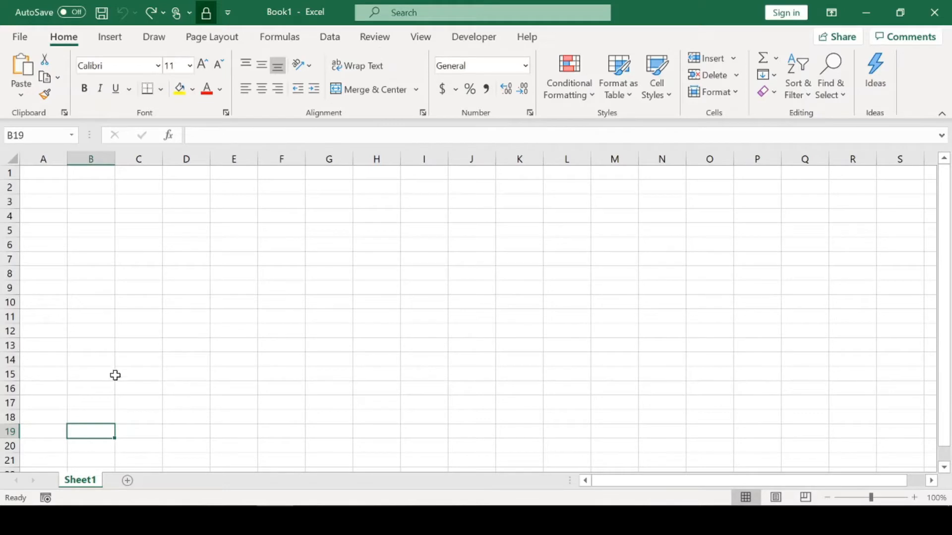
Add two new worksheets to the workbook and return to the first sheet.
left_click(128, 480)
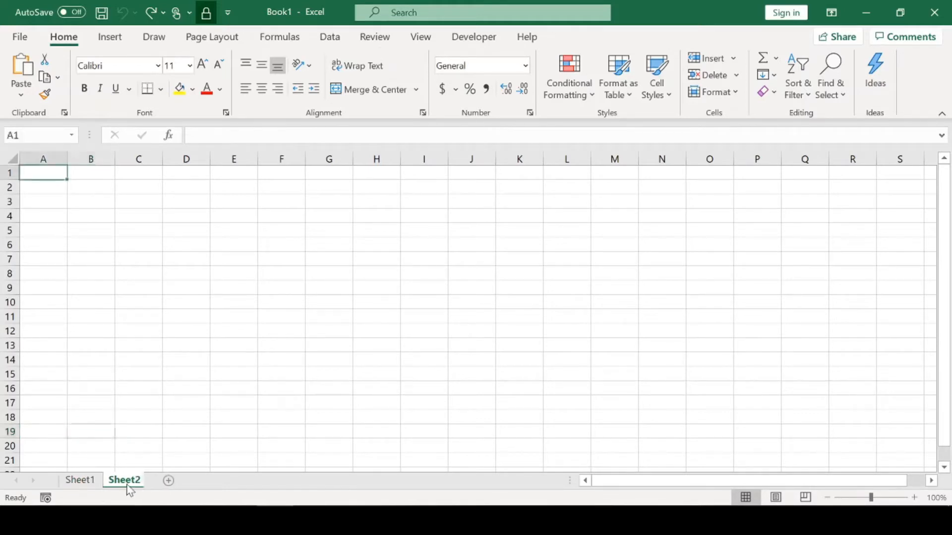
left_click(171, 480)
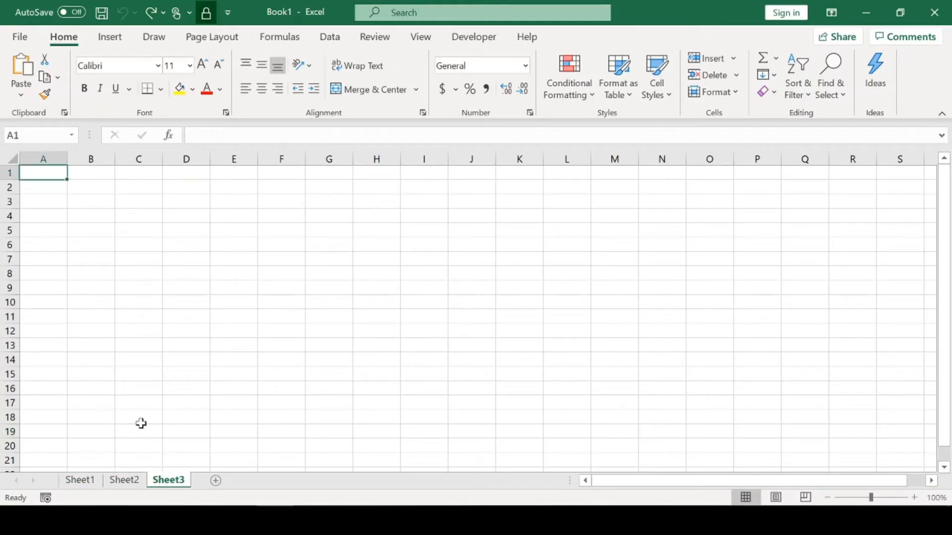
left_click(87, 486)
left_click(77, 214)
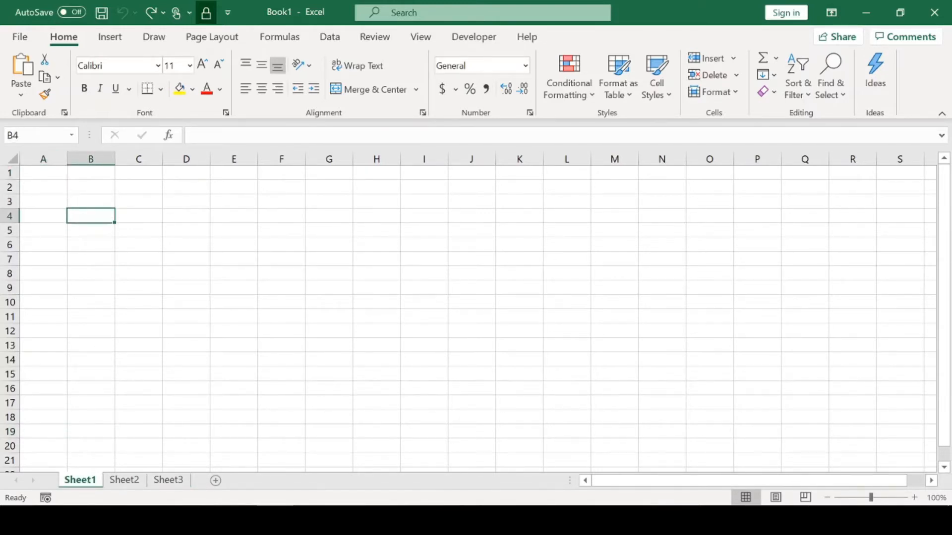
left_click(43, 179)
left_click(153, 246)
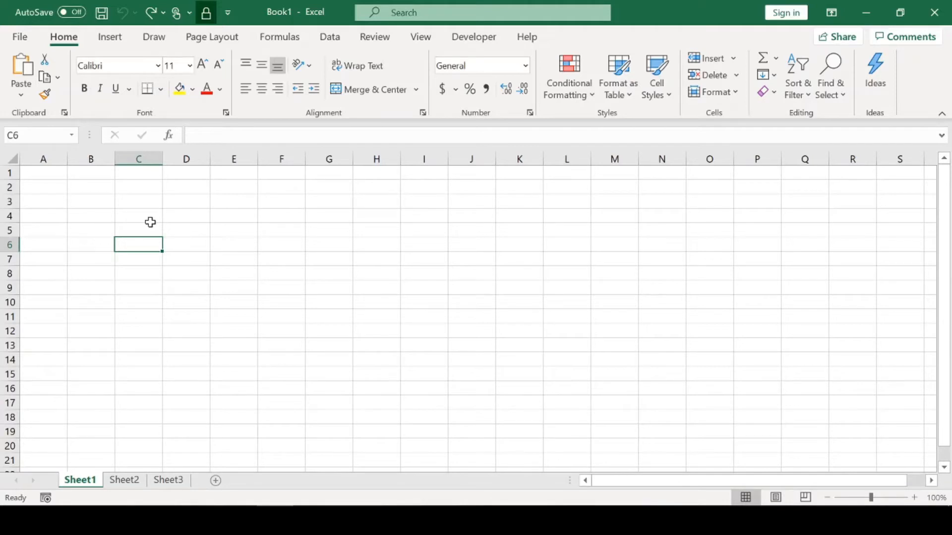
Rename the first worksheet as Weekly Grocery Spending.
double_click(80, 484)
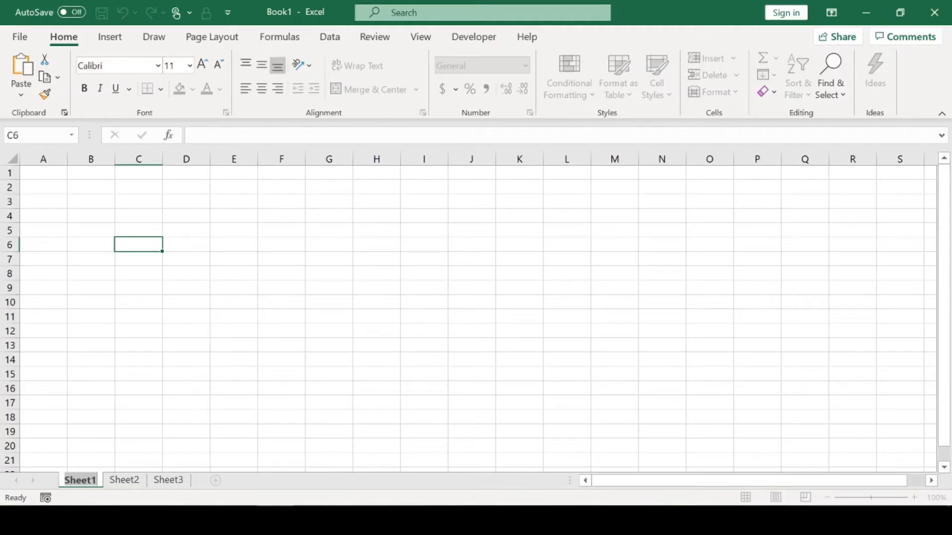
type("Weekly Grocery Spending")
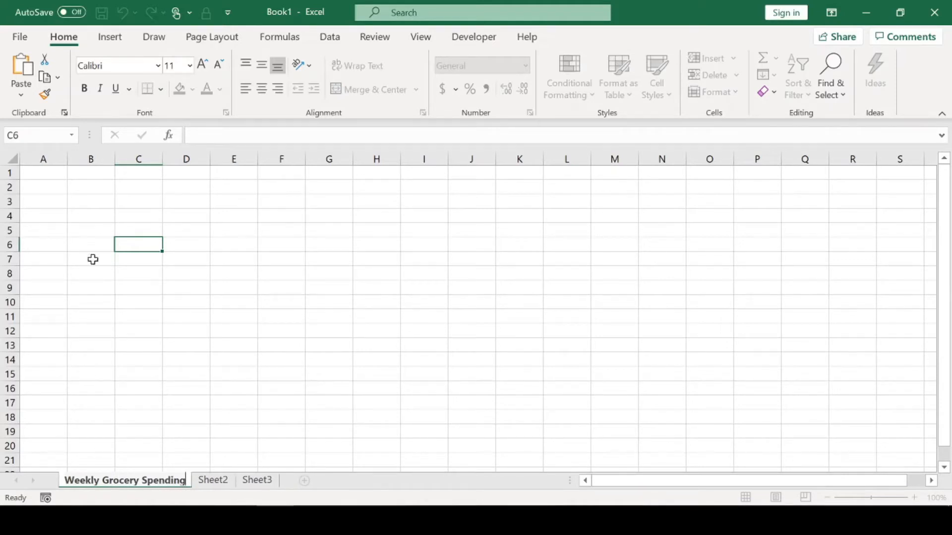
left_click(55, 193)
Enter the title Weekly Grocery Spending in cell B2.
left_click(109, 194)
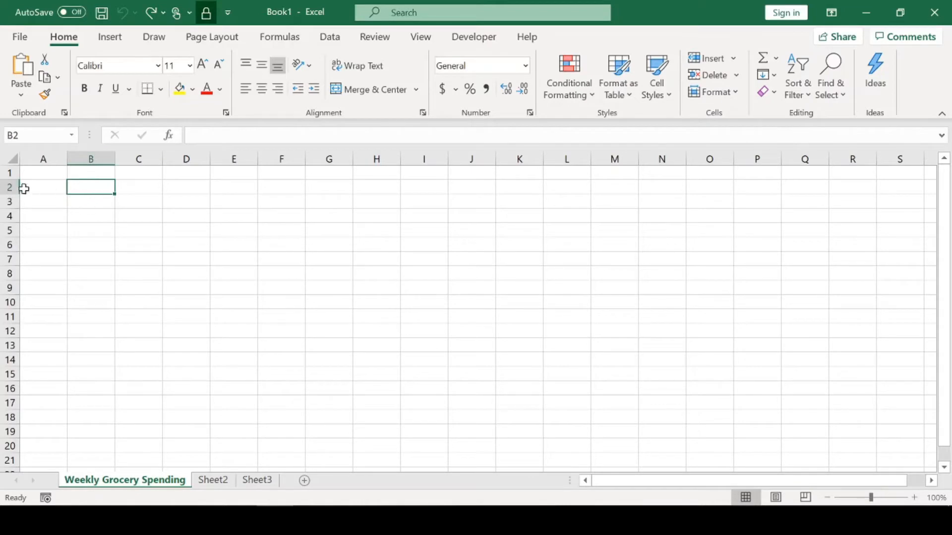
type("Weekly ")
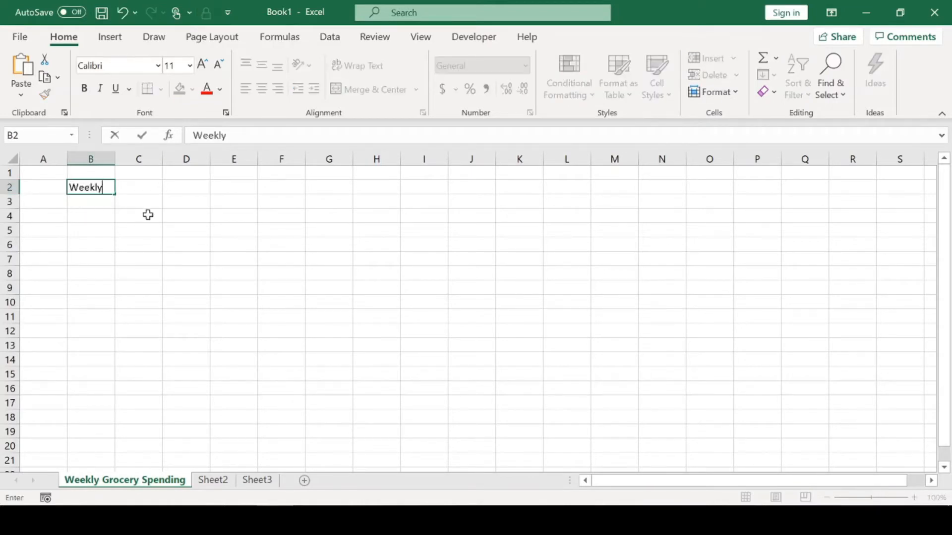
type("Grocery Spending")
key("Return")
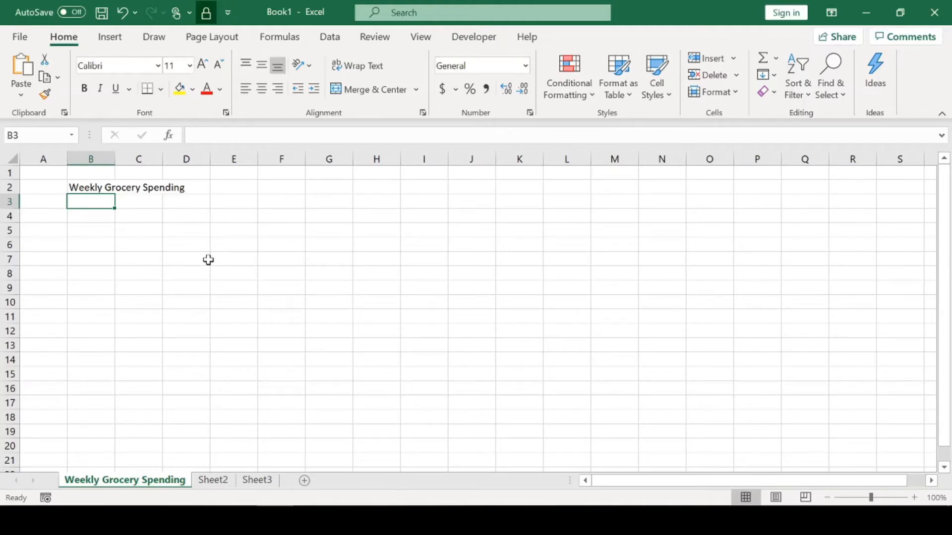
Enter the column headers What? in cell B3 and Price? in cell C3 below the title.
left_click(130, 218)
left_click(94, 215)
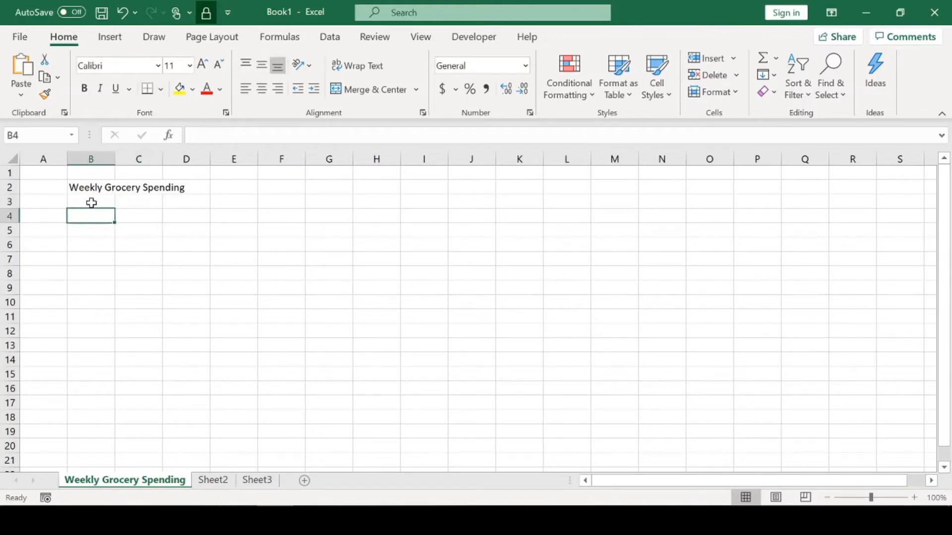
left_click(94, 199)
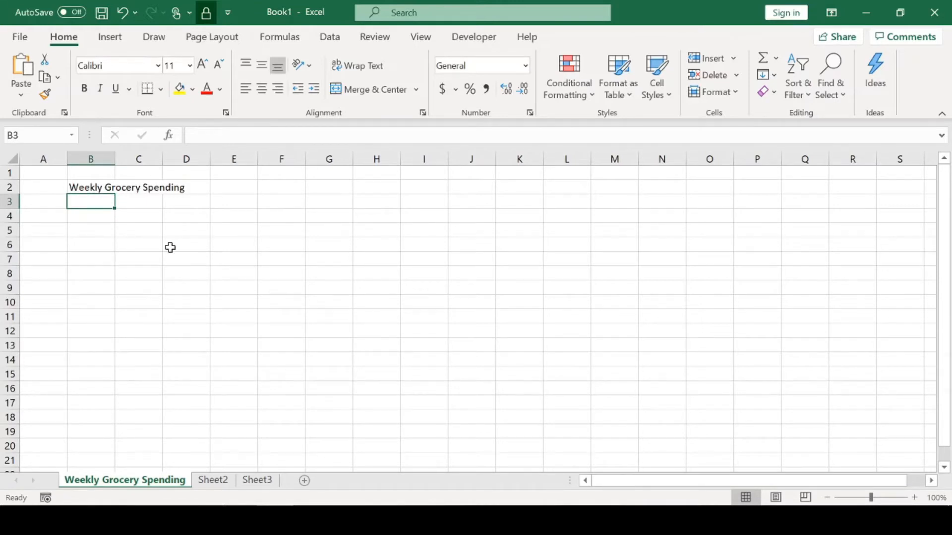
type("What?")
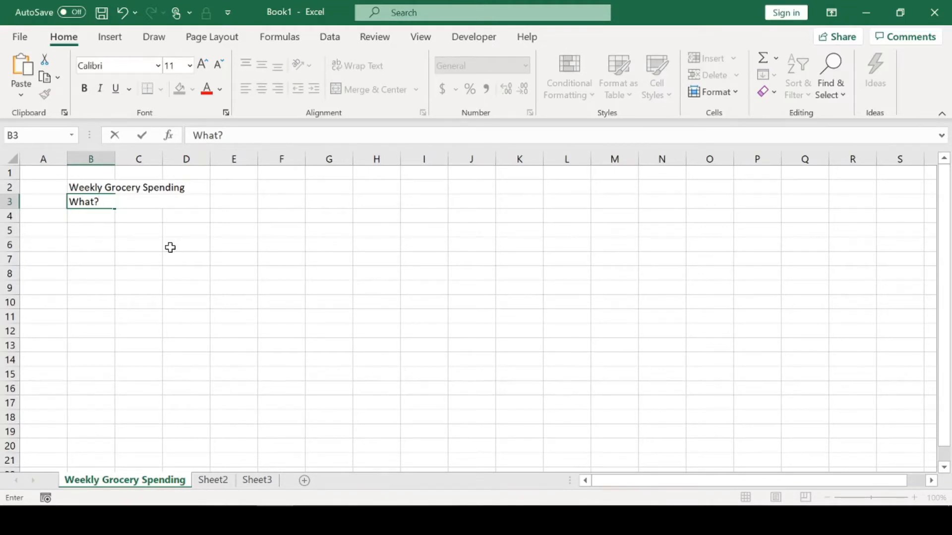
key("Return")
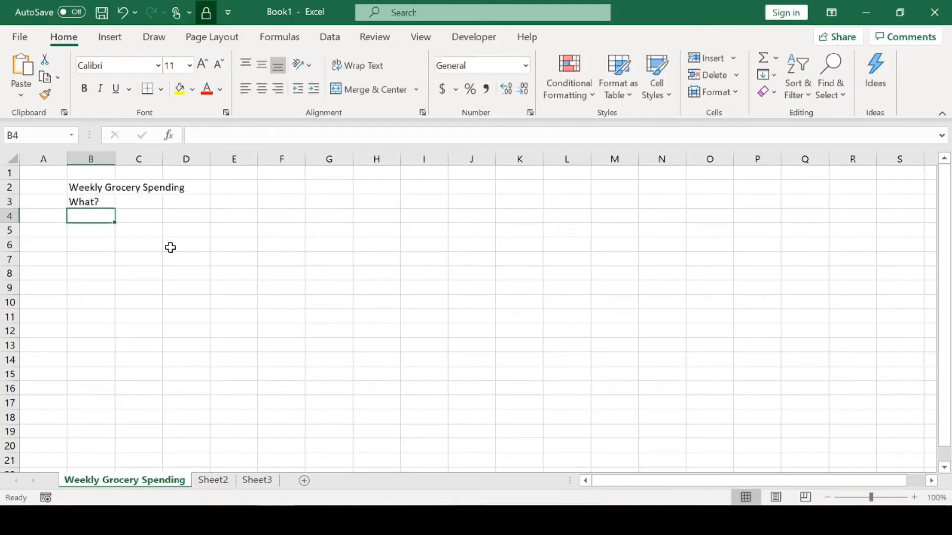
key("Up")
key("Right")
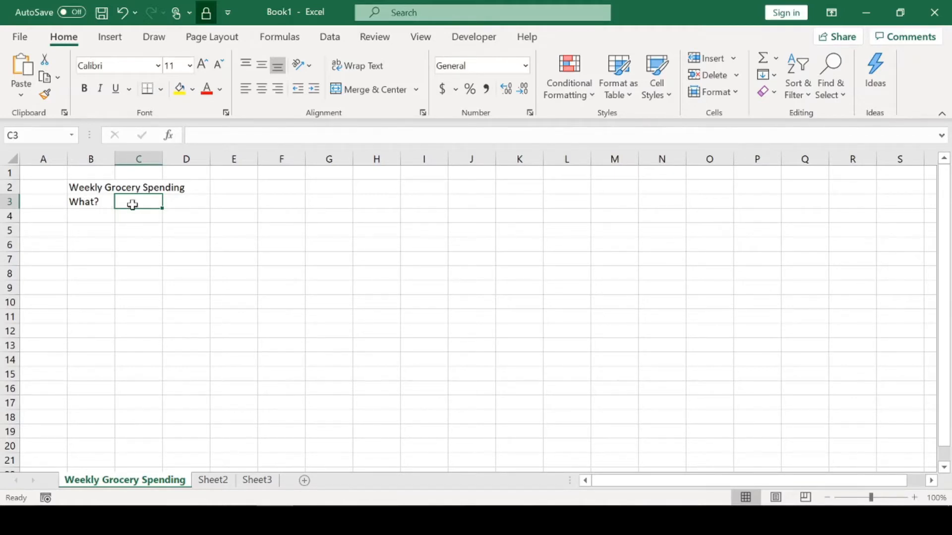
type("Price?")
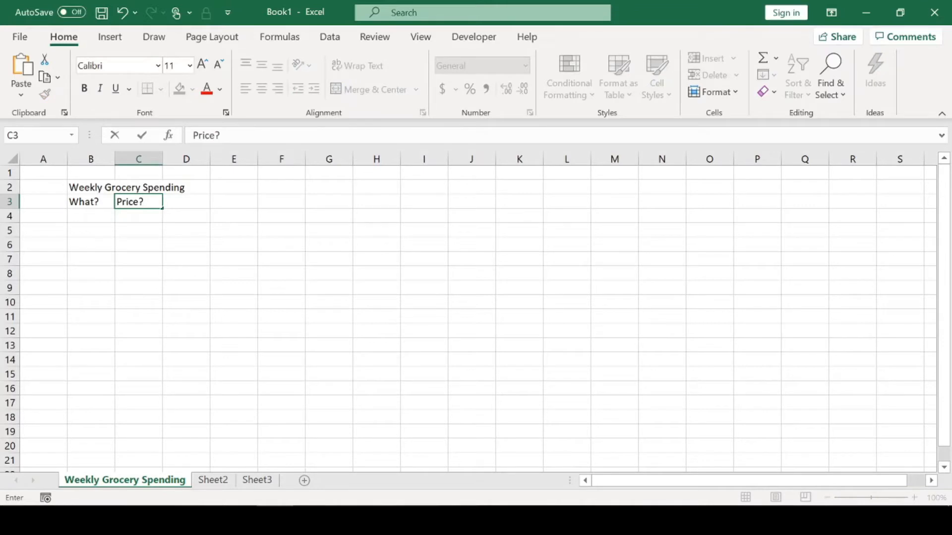
key("Tab")
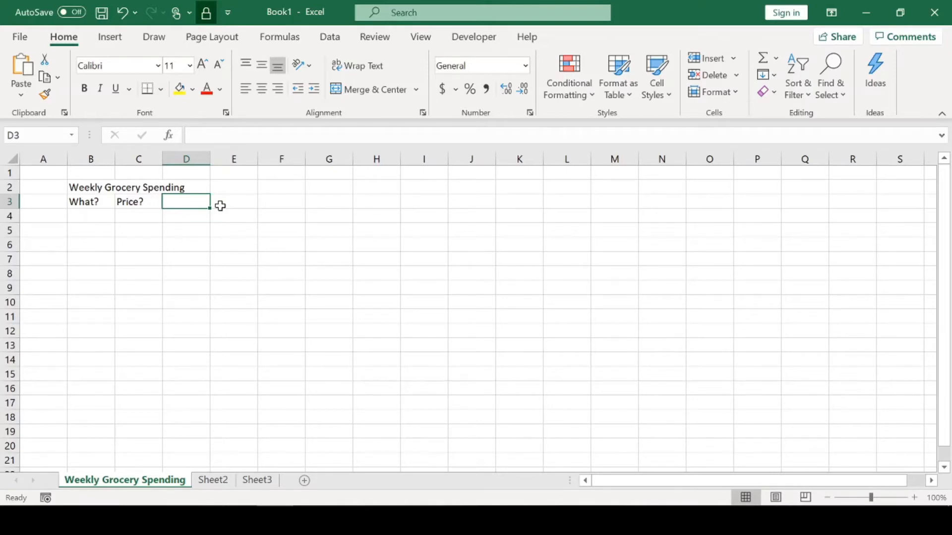
Enter the column headers Where? in cell D3 and Quantity? in cell E3.
type("WHere")
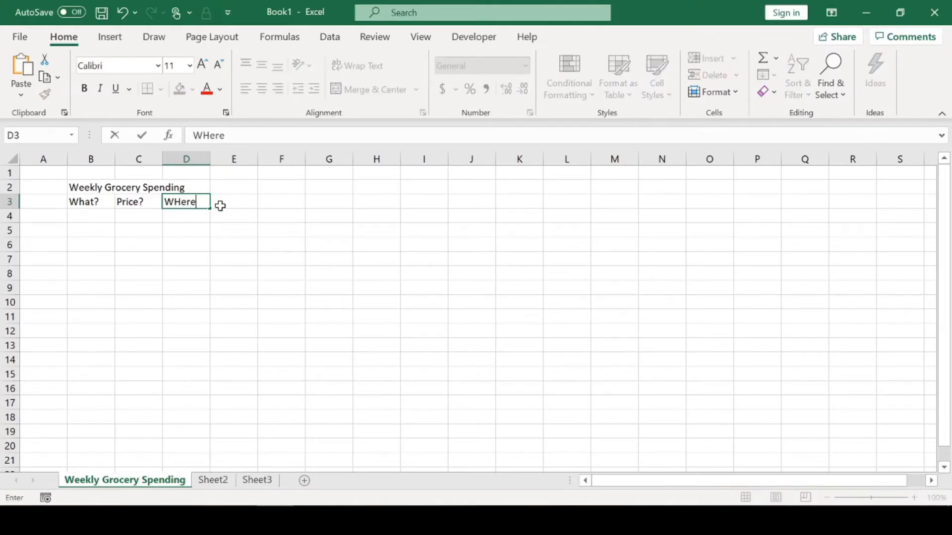
key("BackSpace")
key("BackSpace")
type("here?")
key("Tab")
type("Quantity")
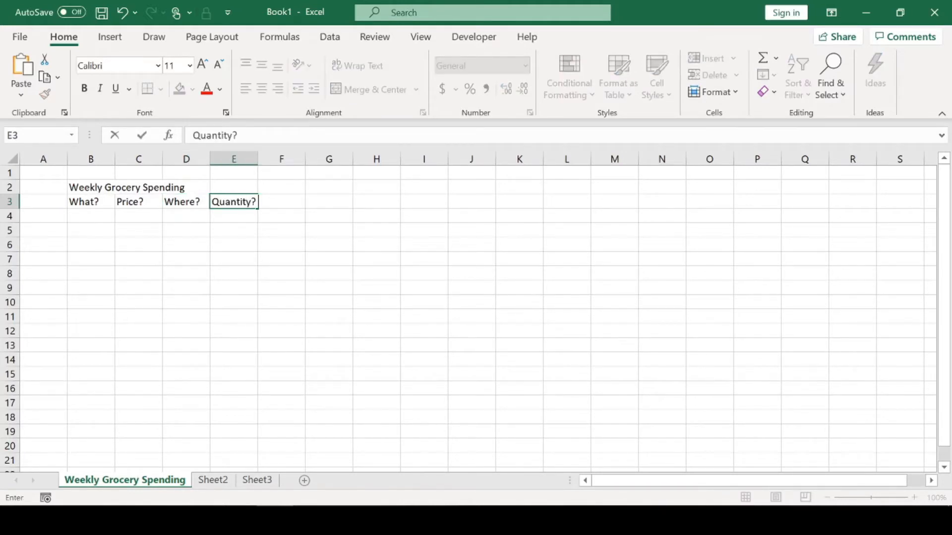
key("Return")
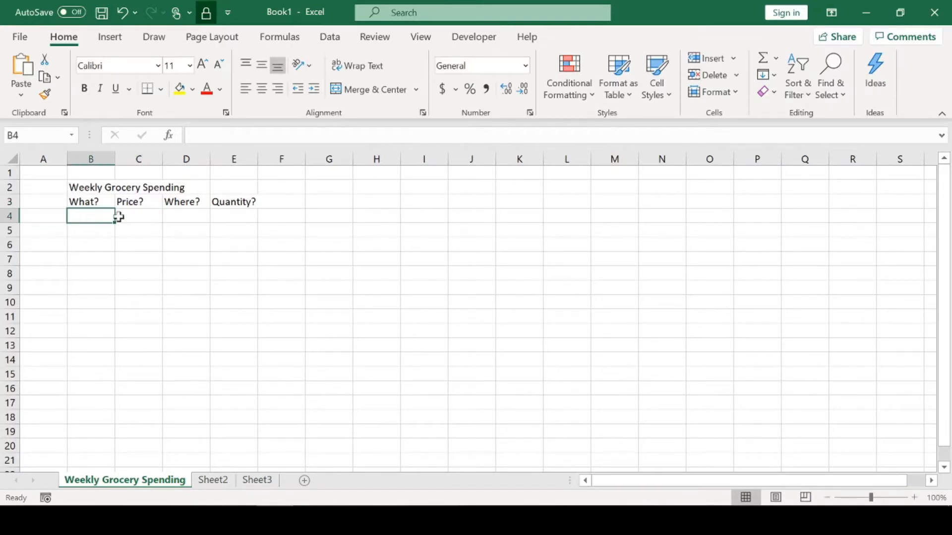
Enter Eggs as the first item in cell B4 and its price 5 in cell C4.
type("Eggs")
key("Tab")
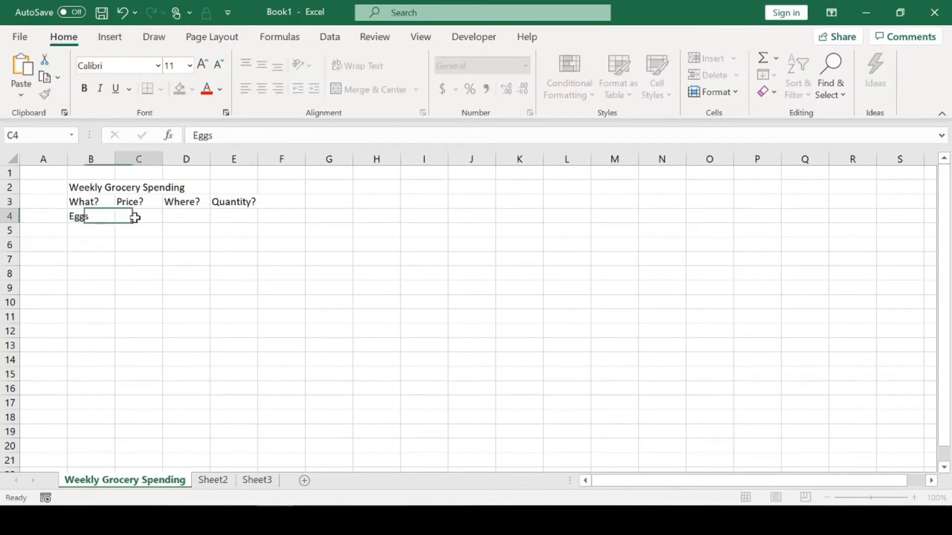
type("5")
key("Tab")
Complete the Eggs row with Walmart in cell D4 and the quantity 2 in cell E4.
type("Walamrt")
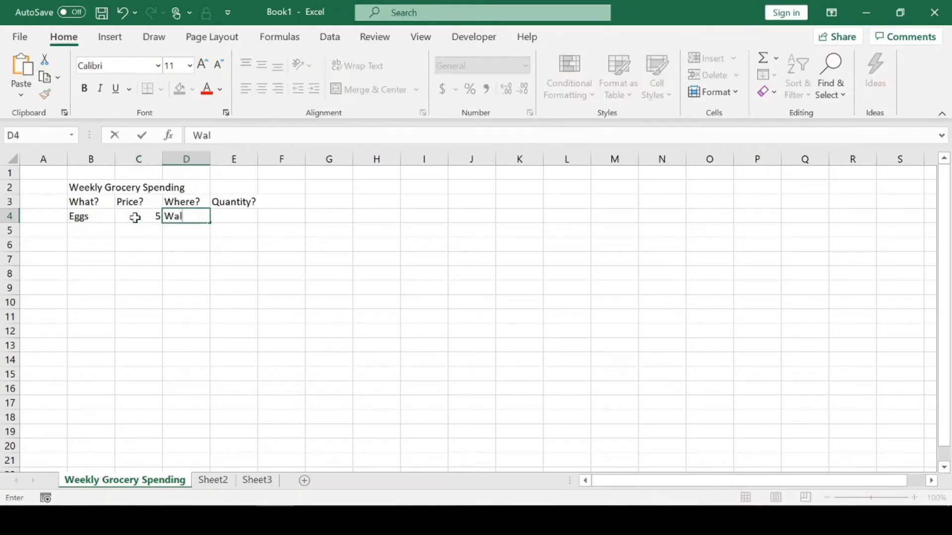
key("BackSpace")
key("BackSpace")
key("BackSpace")
key("BackSpace")
type("am")
key("BackSpace")
type("mart")
key("Tab")
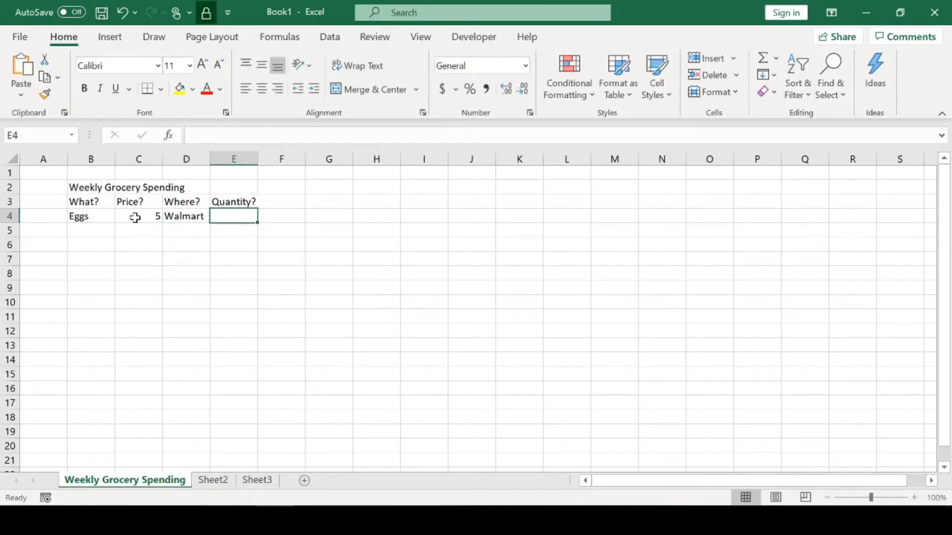
type("2")
key("Return")
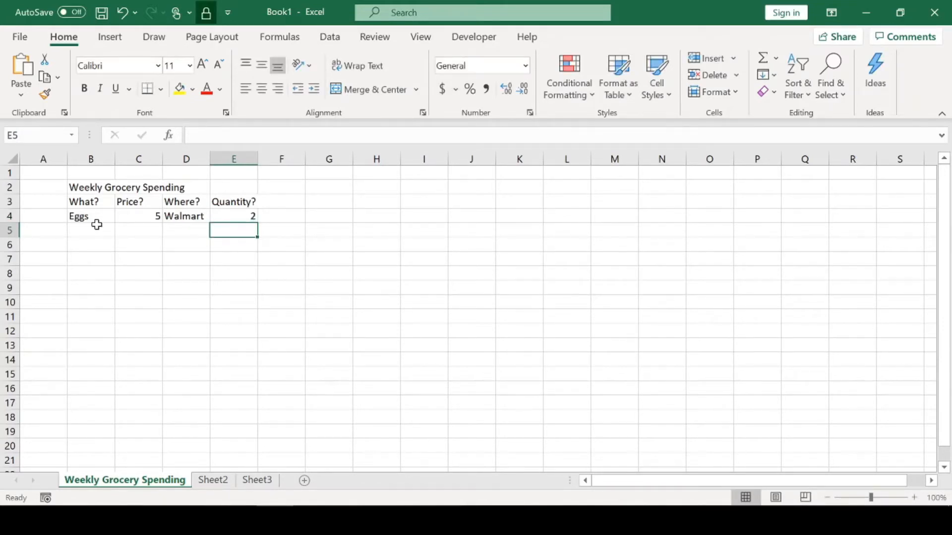
Fill rows 5 to 7 with Bread, 2.99, Walmart, 1; Milk, 2.29, Albertsons, 1; and Cheddar Cheese, 49.99, Target, 10.
left_click_drag(94, 228, 210, 342)
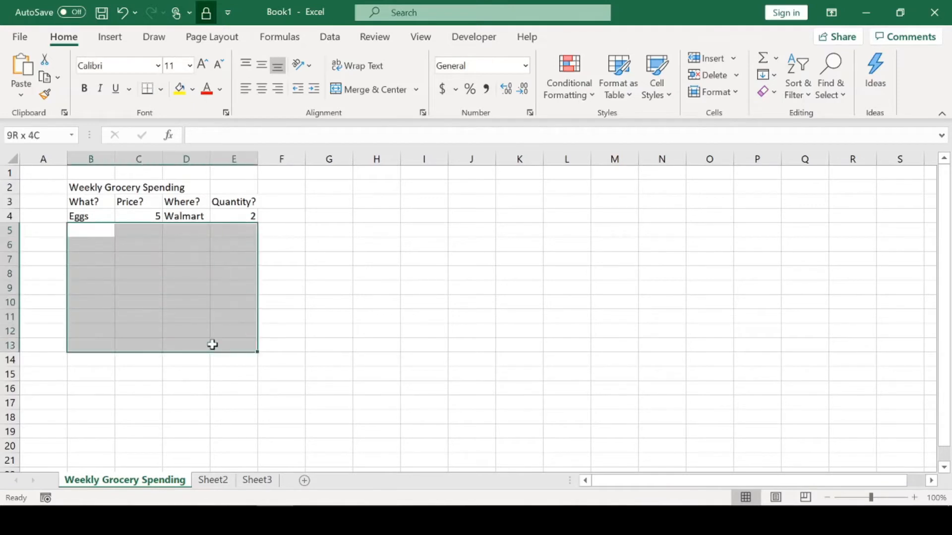
left_click(316, 291)
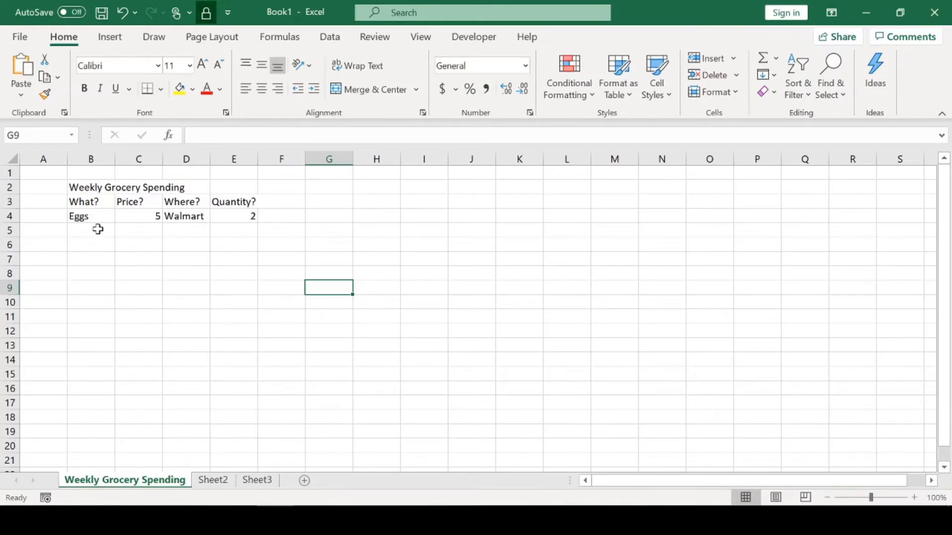
type("Bread")
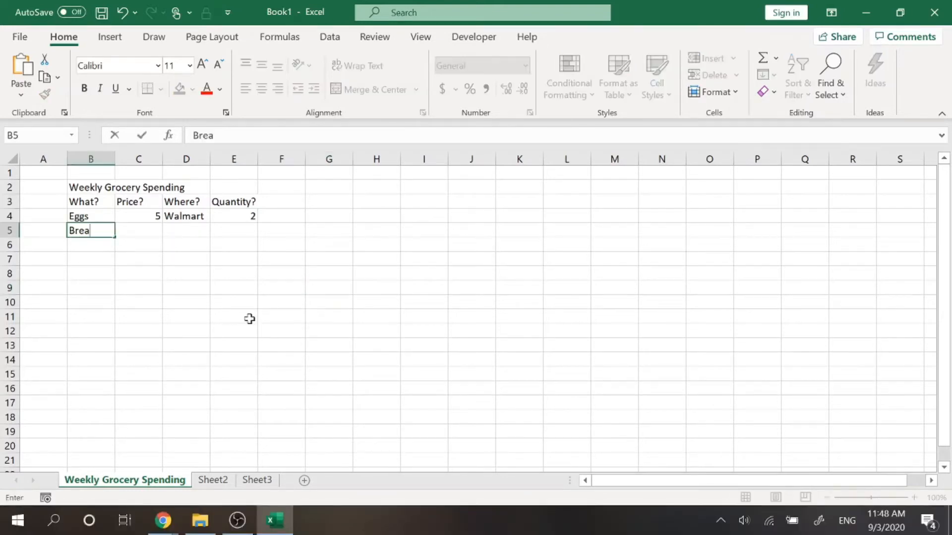
key("Return")
type("Milk")
key("Return")
type("Cheddar Cheese")
key("Return")
type("2.99 Walmart")
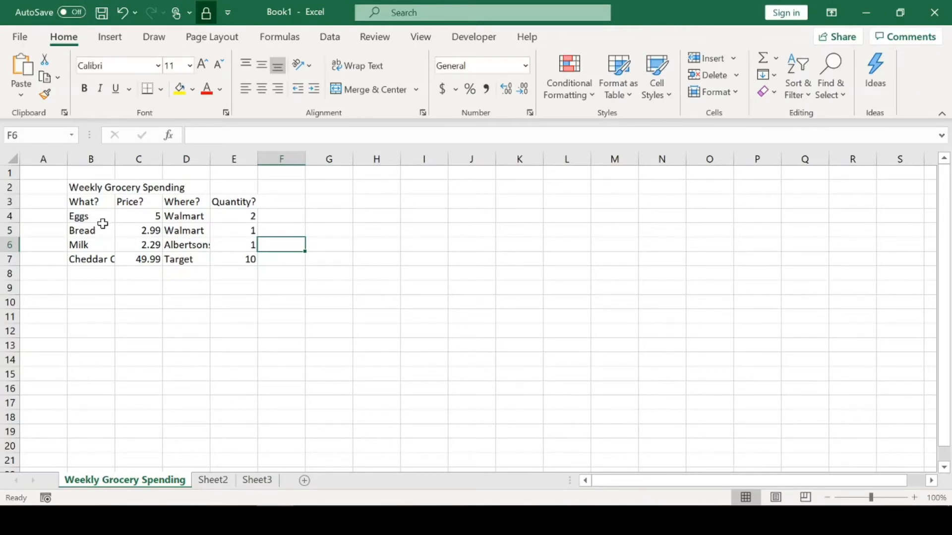
Examine the new grocery entries in columns B and C and which cell of row 2 actually holds the title text.
left_click(92, 230)
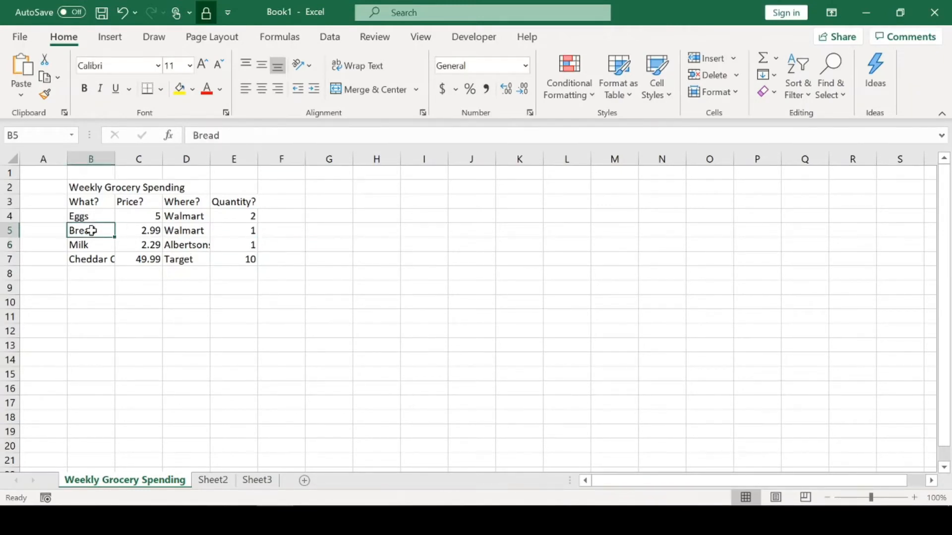
left_click(89, 244)
left_click(91, 257)
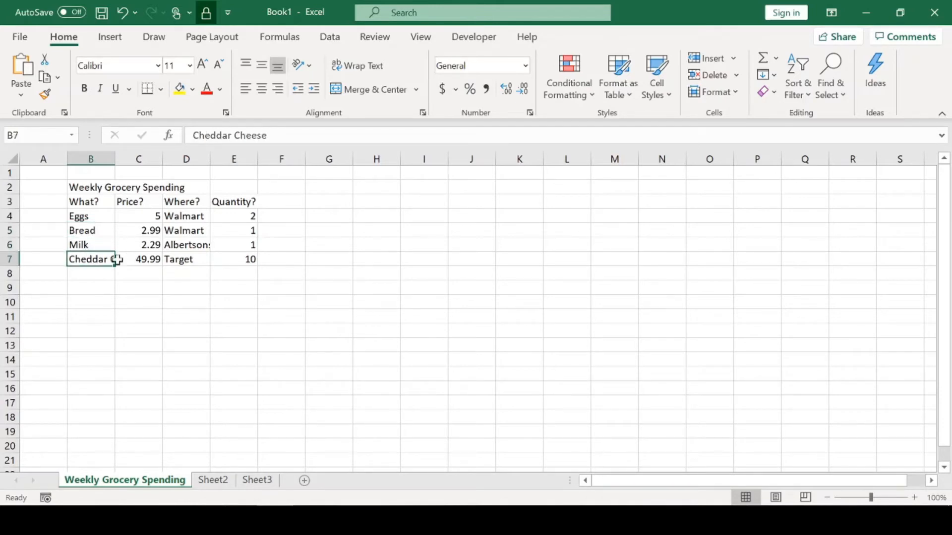
left_click(141, 258)
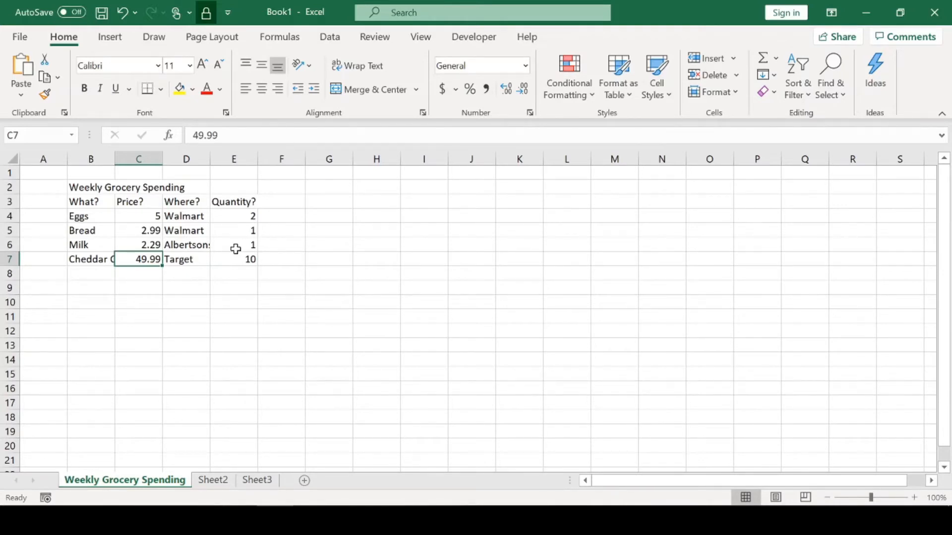
left_click(104, 189)
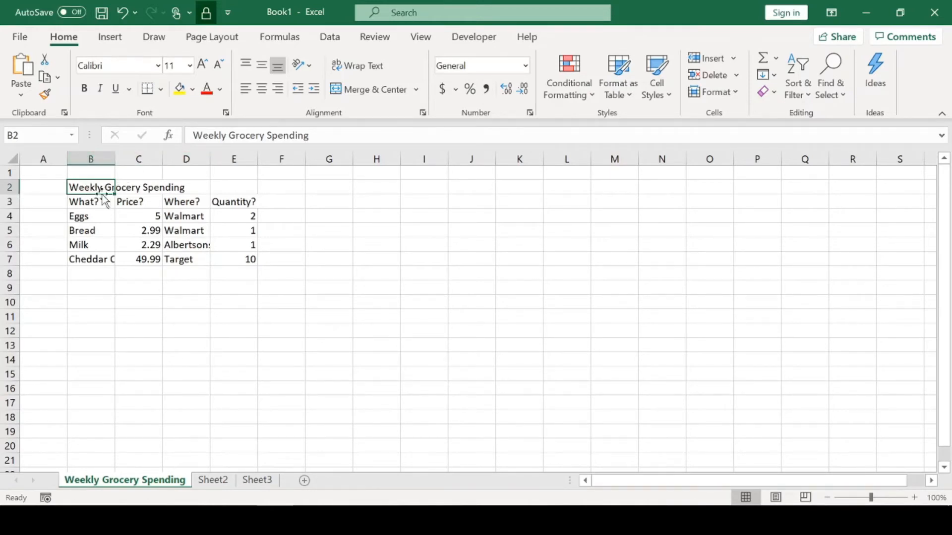
left_click(141, 189)
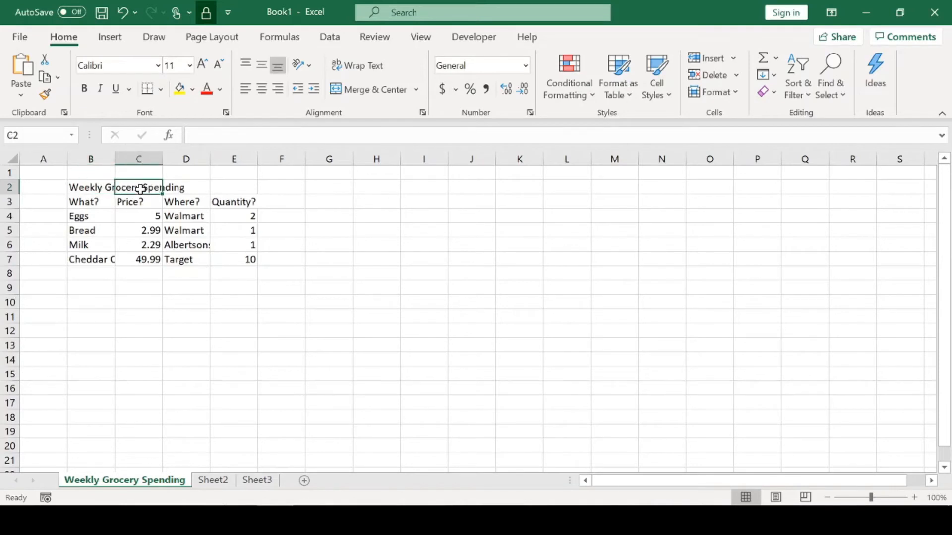
left_click(183, 187)
left_click(103, 188)
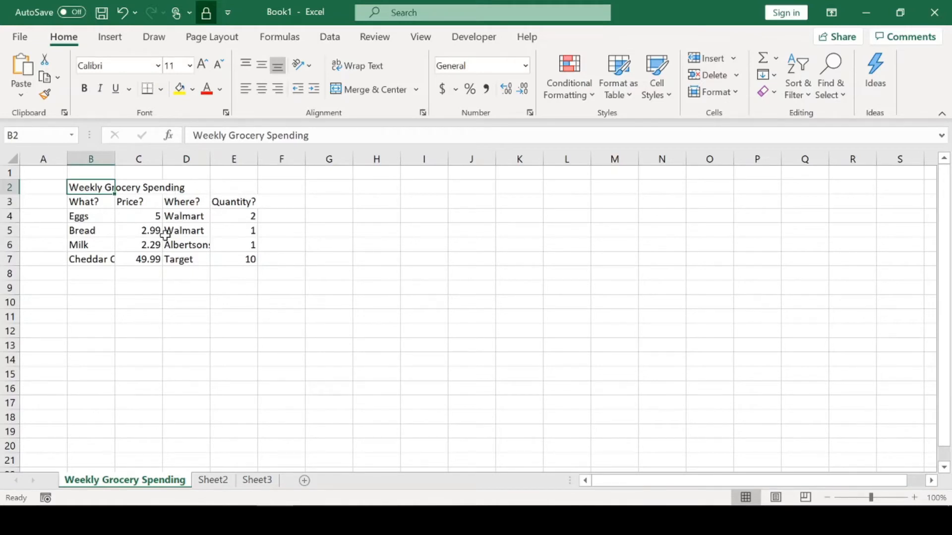
left_click(150, 274)
Merge and center the title Weekly Grocery Spending across cells B2:E2.
left_click_drag(99, 187, 241, 195)
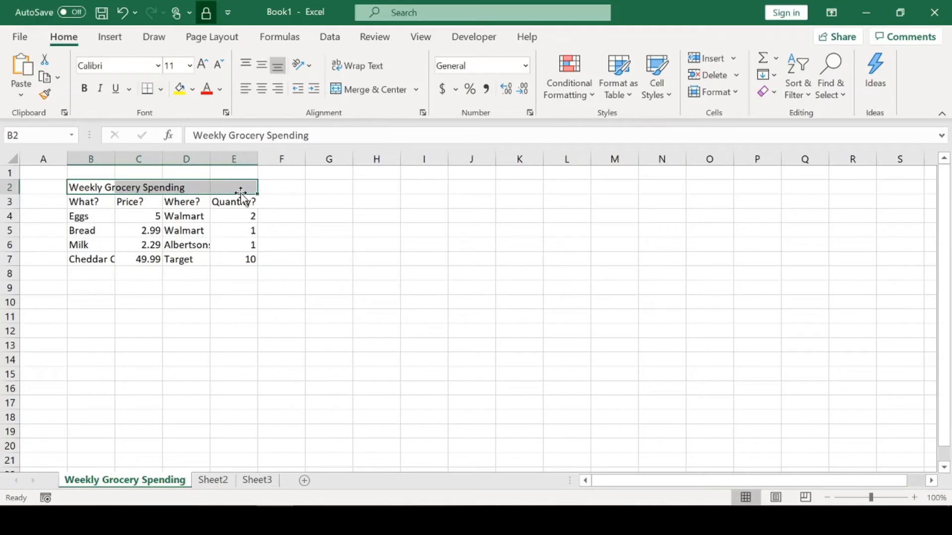
left_click(362, 96)
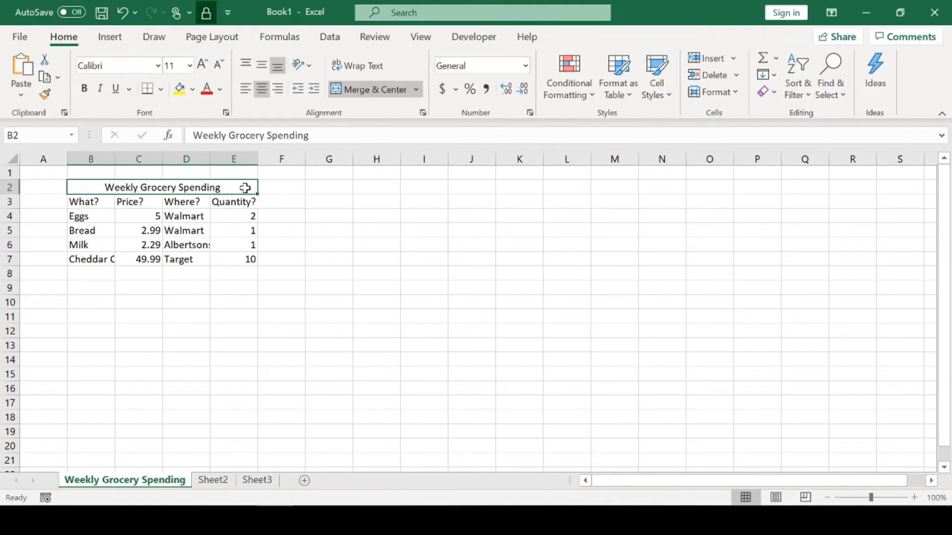
left_click(318, 255)
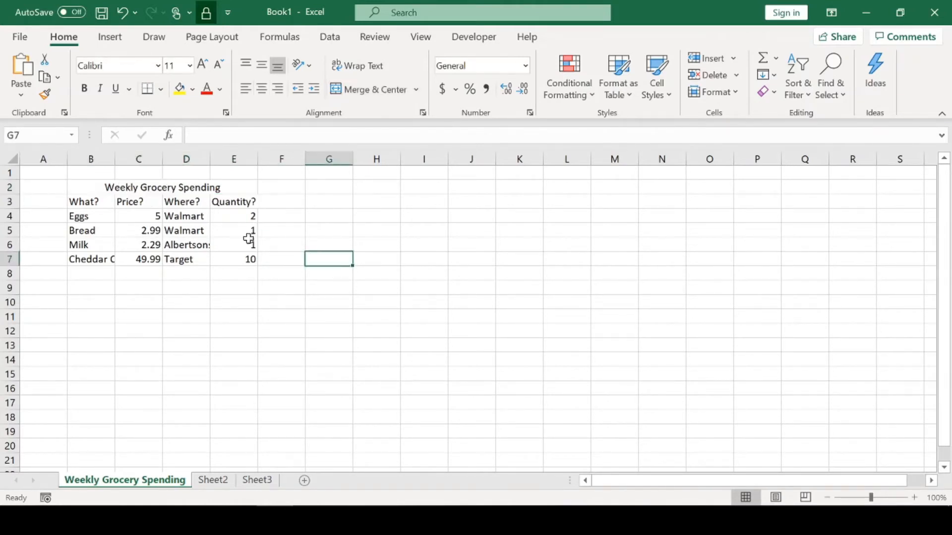
Make the merged title bold, try font size 28, and set its font size to 18.
left_click(153, 187)
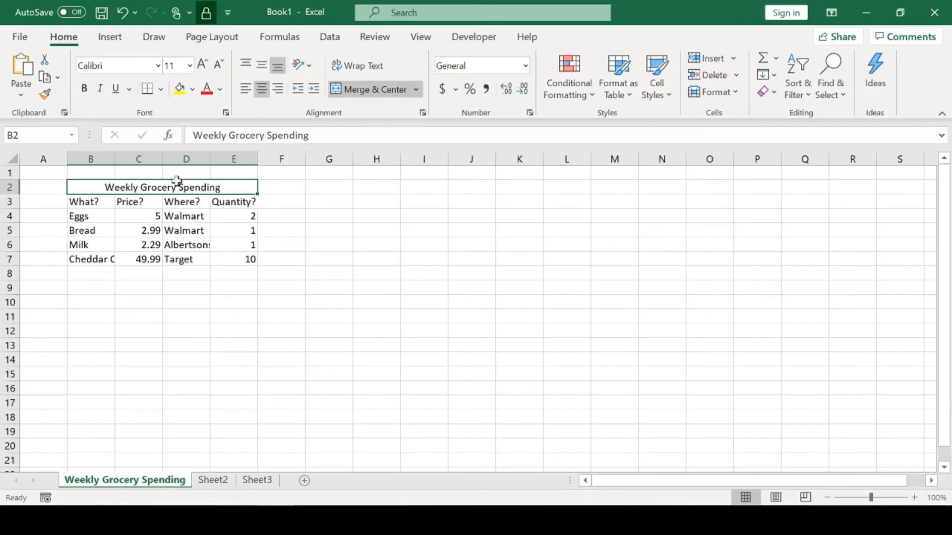
left_click(273, 198)
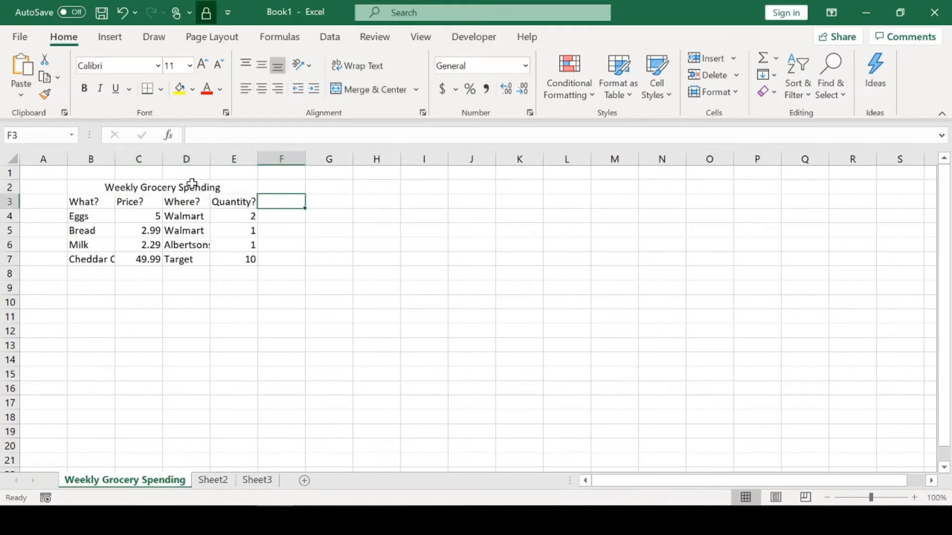
left_click(194, 184)
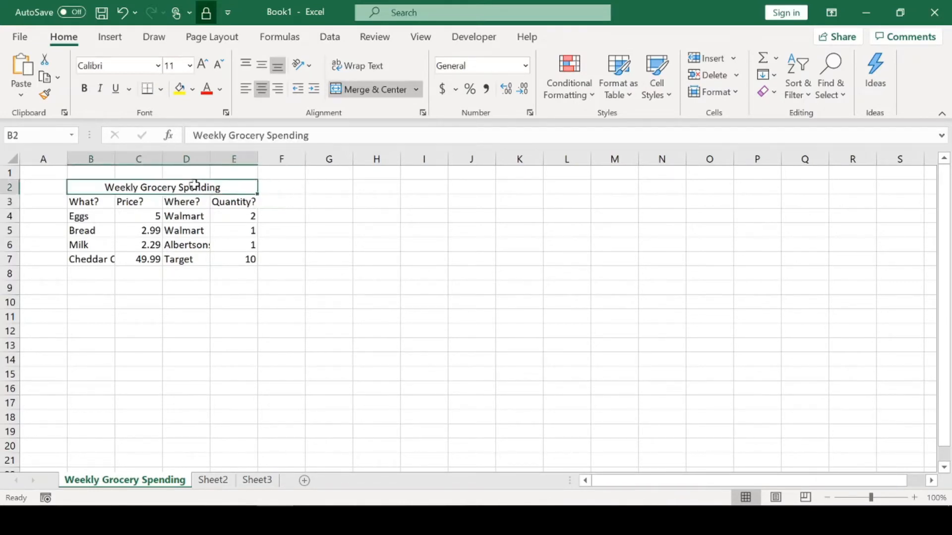
left_click(83, 93)
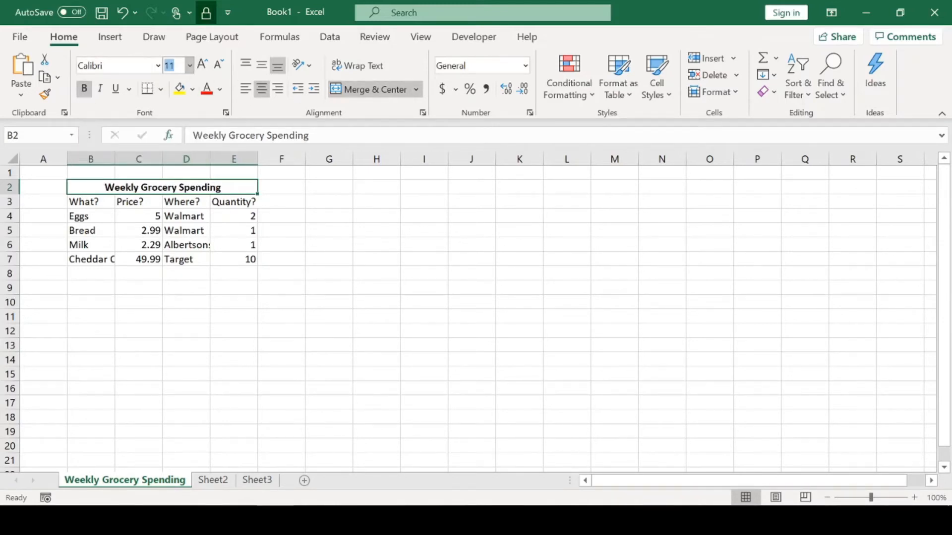
type("28")
key("Return")
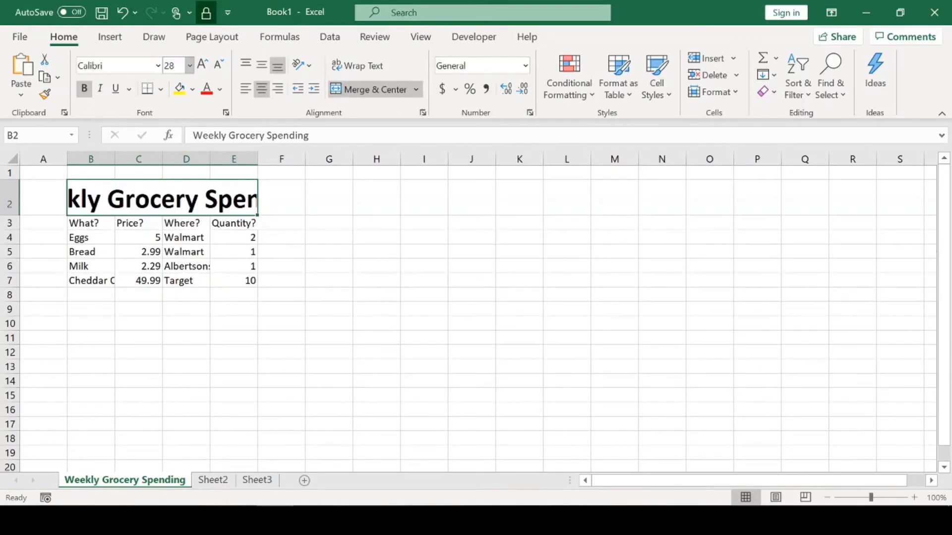
type("18")
key("Return")
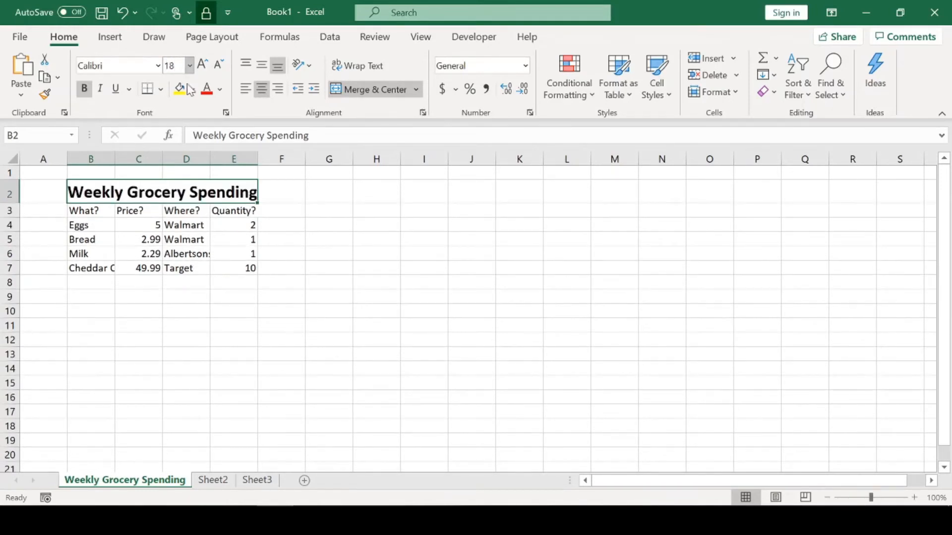
left_click(297, 212)
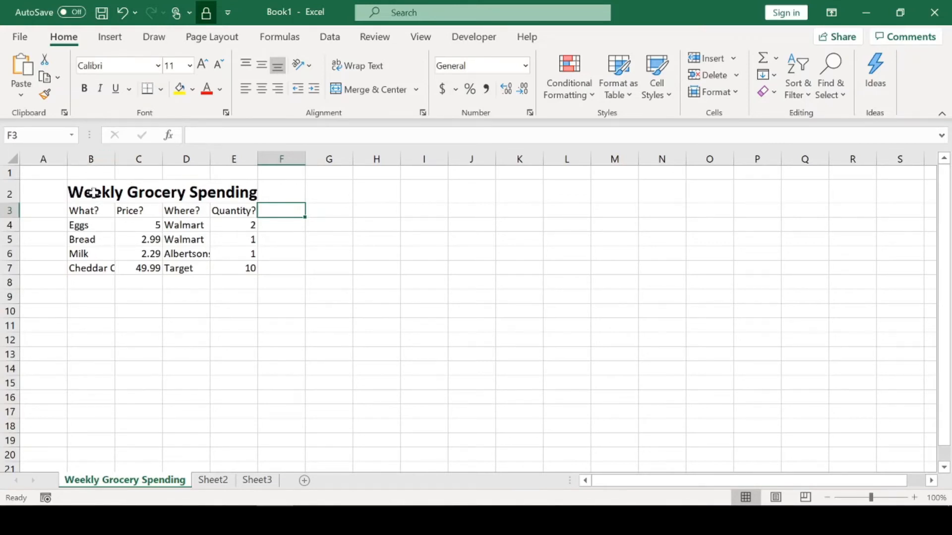
Widen column B so that the full text Cheddar Cheese fits in cell B7.
left_click(104, 269)
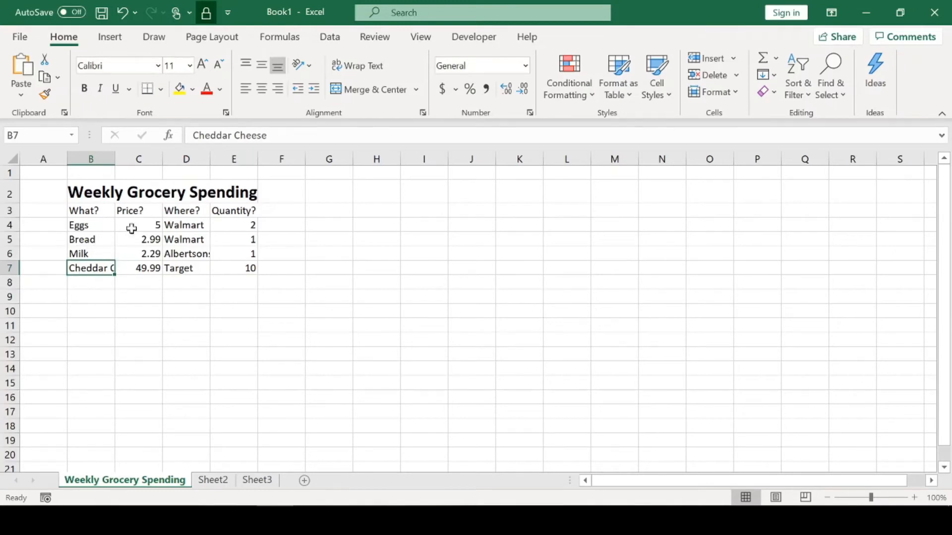
left_click(128, 287)
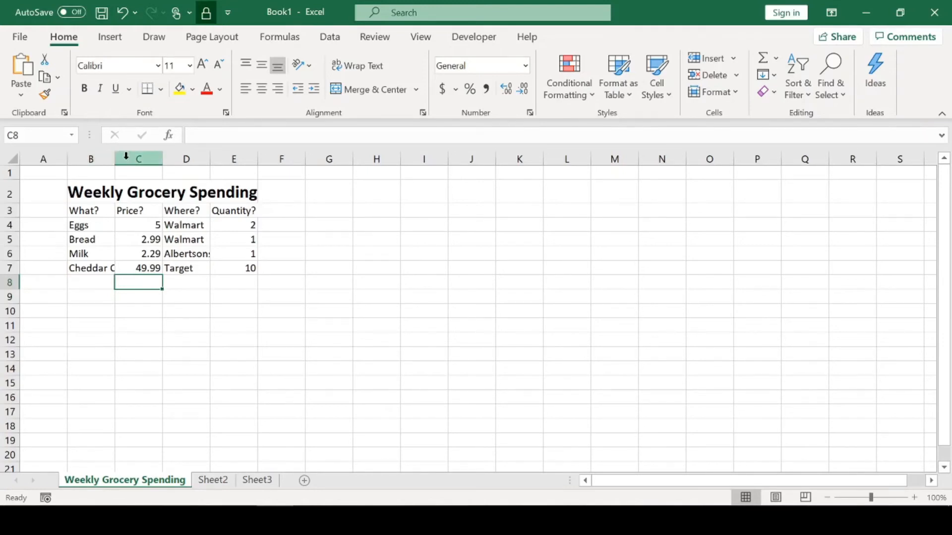
left_click_drag(114, 158, 140, 158)
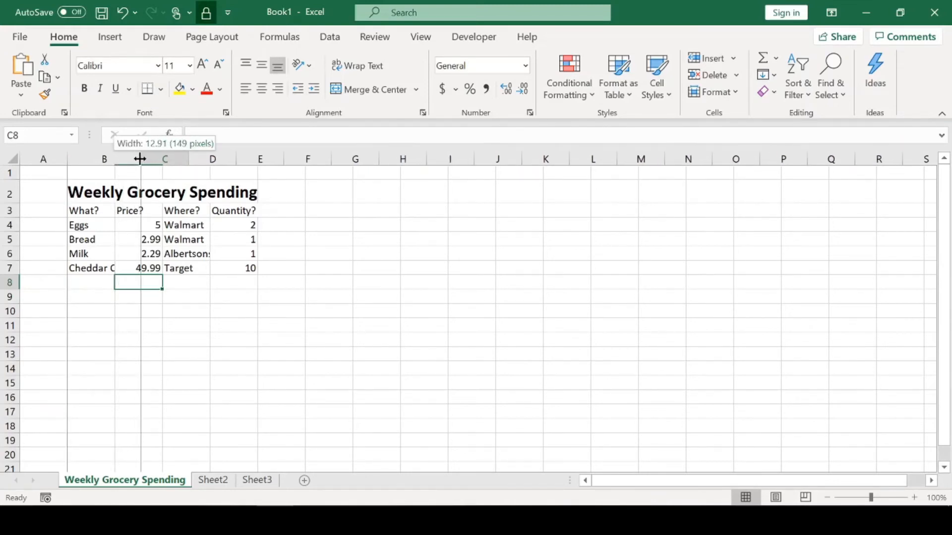
left_click_drag(140, 159, 146, 159)
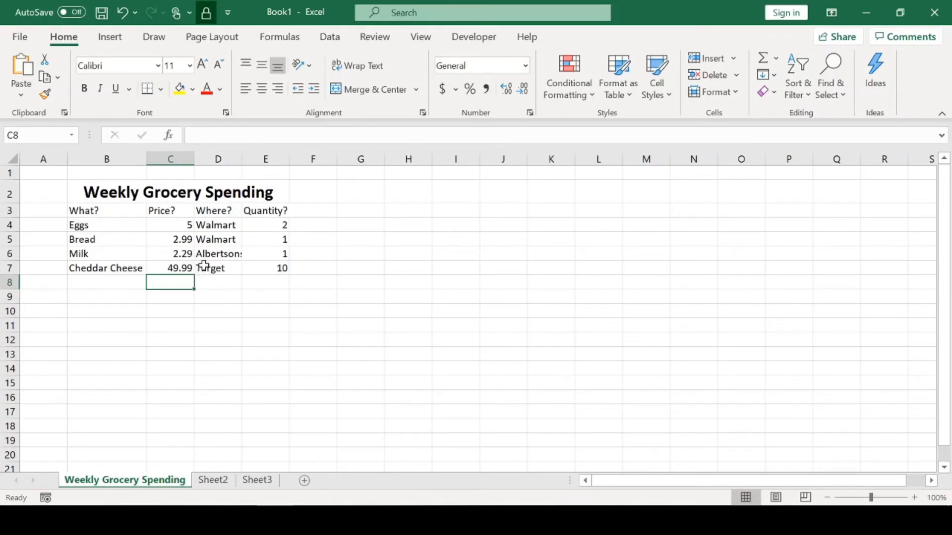
AutoFit the width of column D to its longest entry, Albertsons, and check the column's cells.
double_click(242, 158)
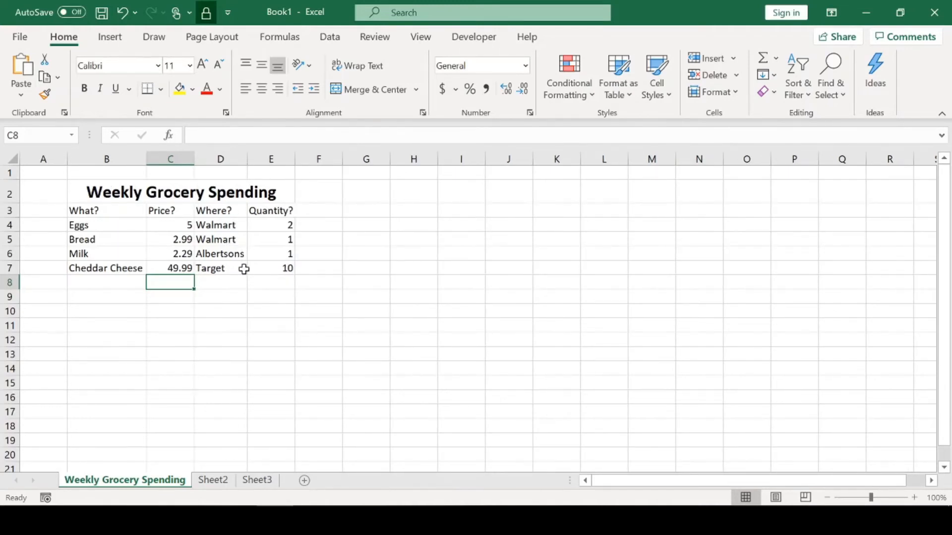
left_click(214, 255)
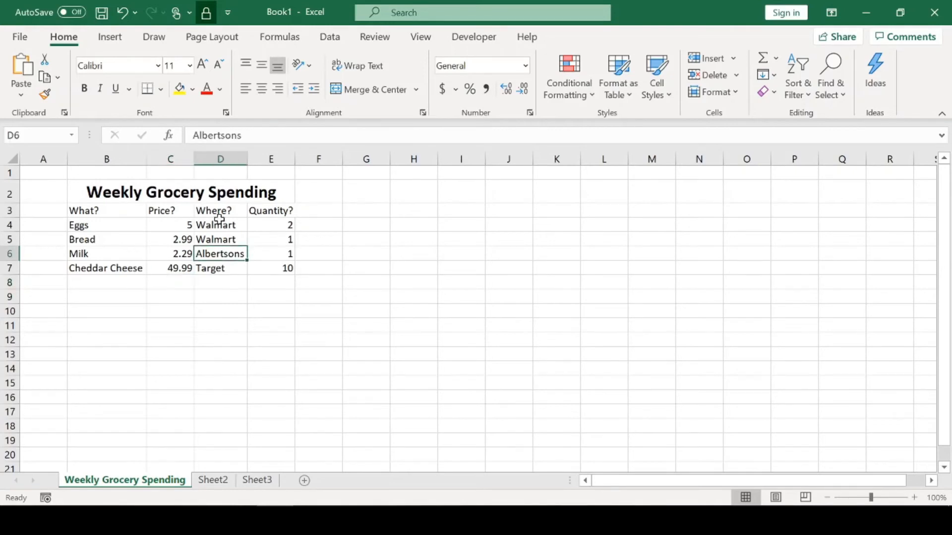
left_click_drag(222, 212, 224, 389)
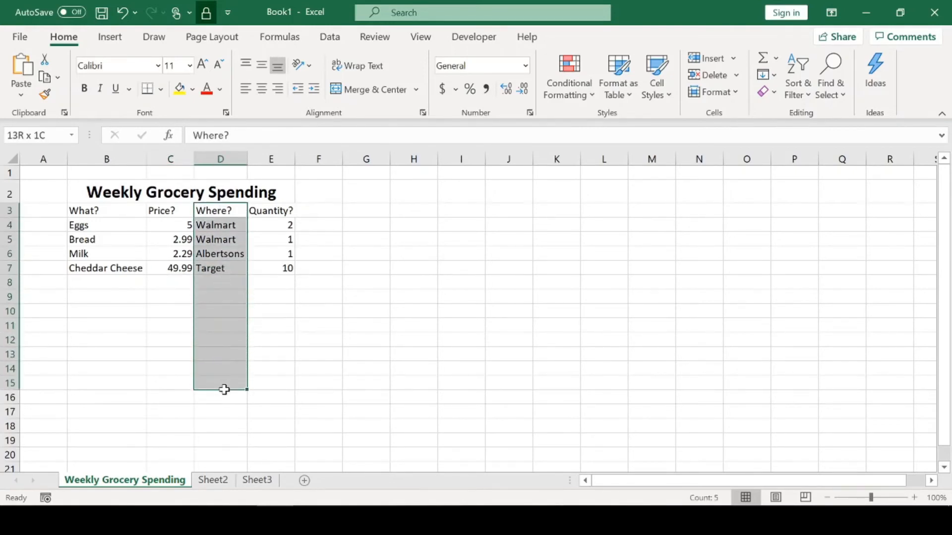
left_click(313, 310)
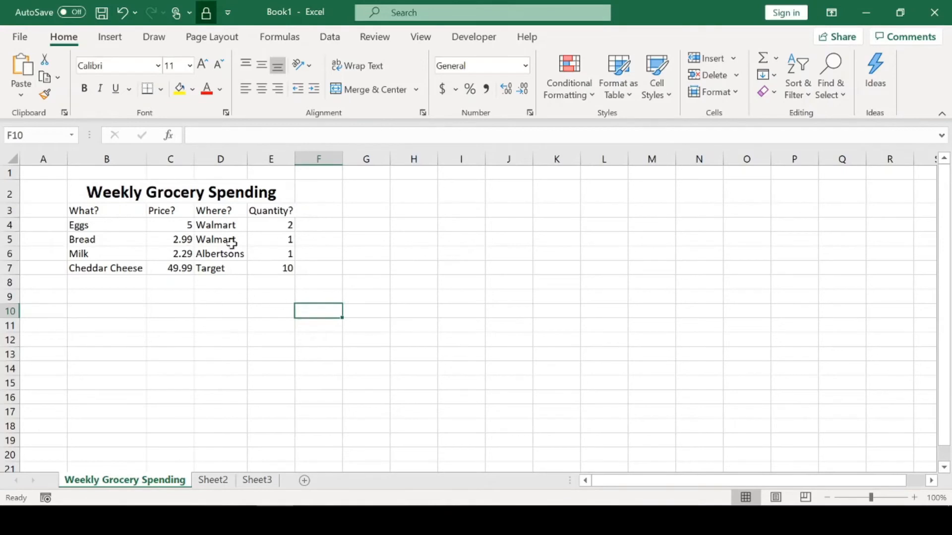
Center the column headers and all grocery entries in cells B3:E7 horizontally.
left_click_drag(117, 210, 274, 267)
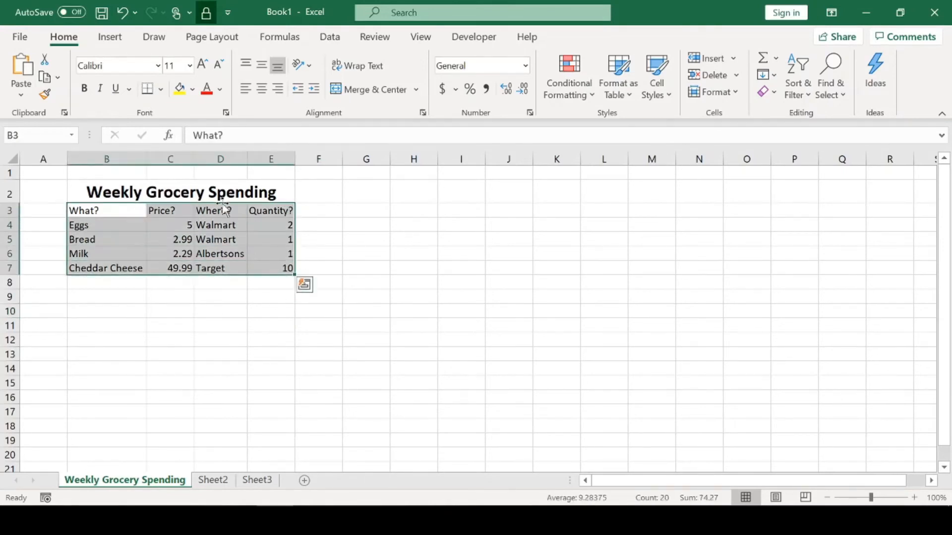
left_click(263, 90)
left_click(347, 268)
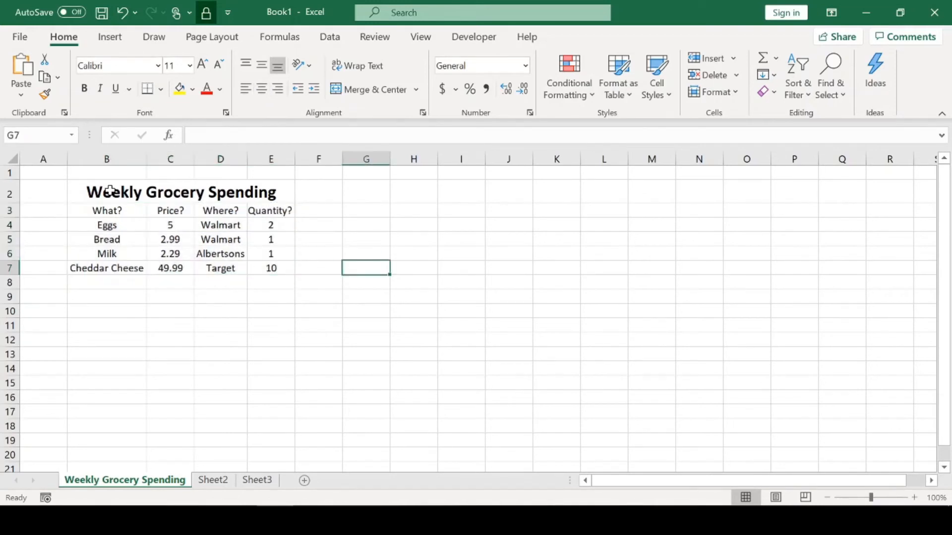
Make the column headers in cells B3:E3 bold.
left_click_drag(117, 210, 272, 210)
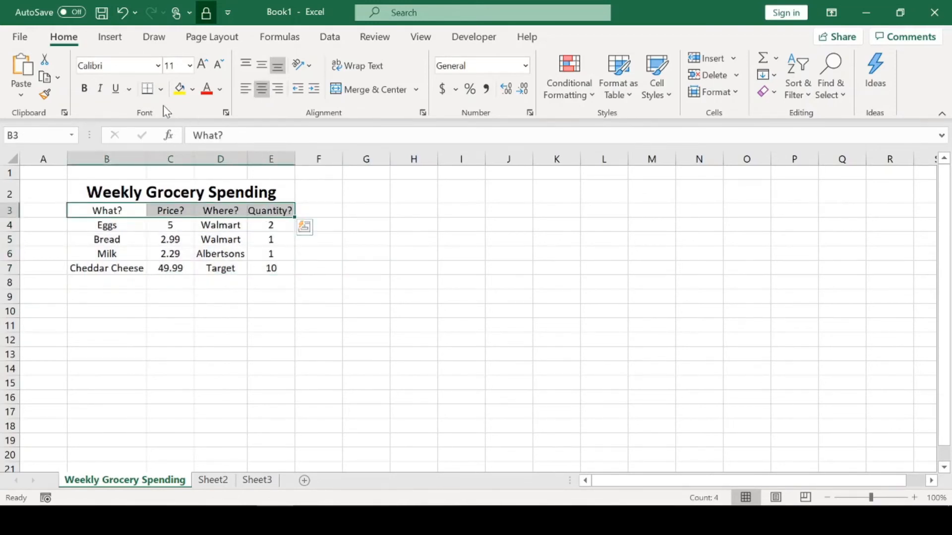
left_click(91, 88)
left_click(362, 270)
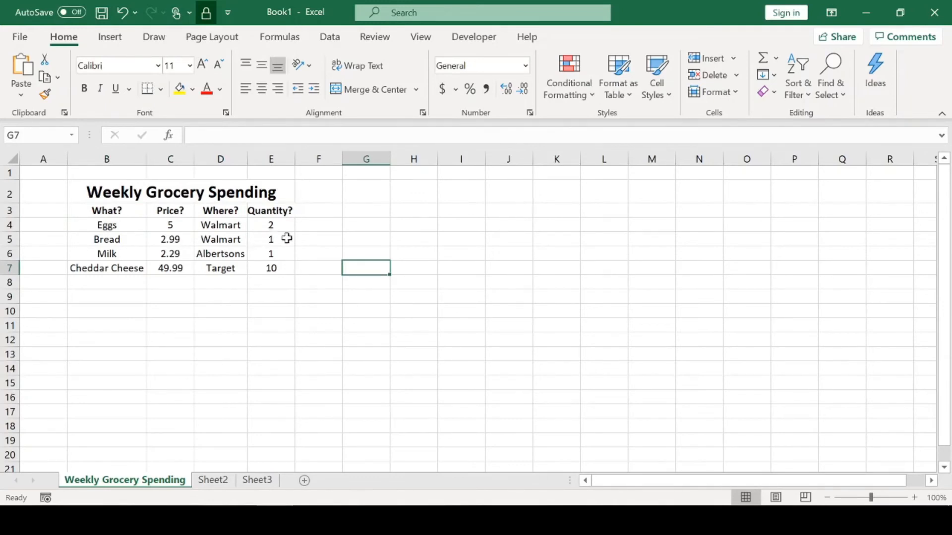
AutoFit the width of column E, and AutoFit columns B through E together to their longest entries.
double_click(294, 159)
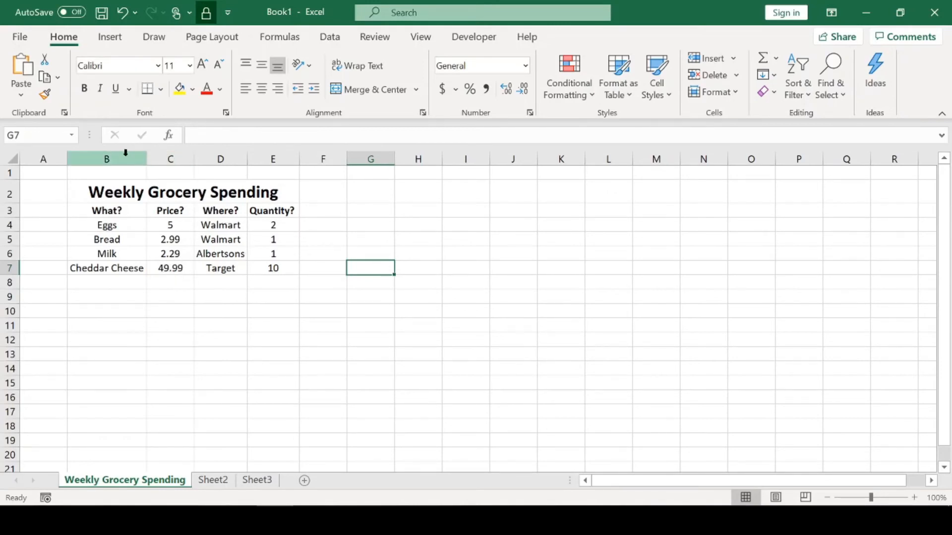
left_click_drag(109, 159, 273, 159)
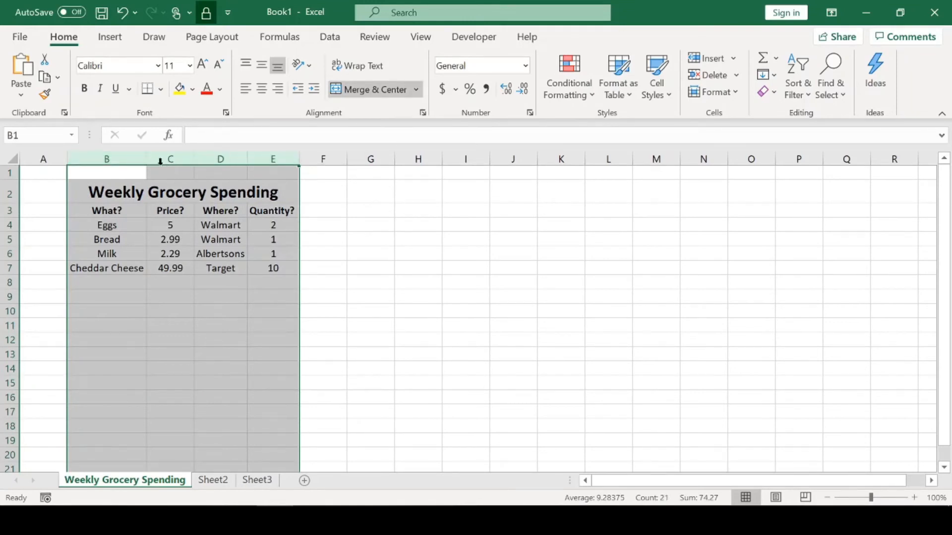
double_click(146, 157)
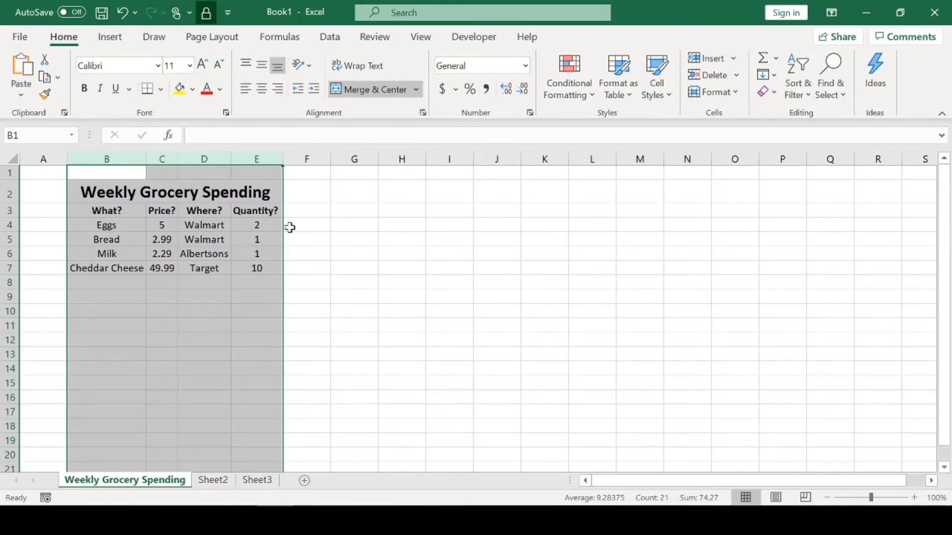
left_click(325, 239)
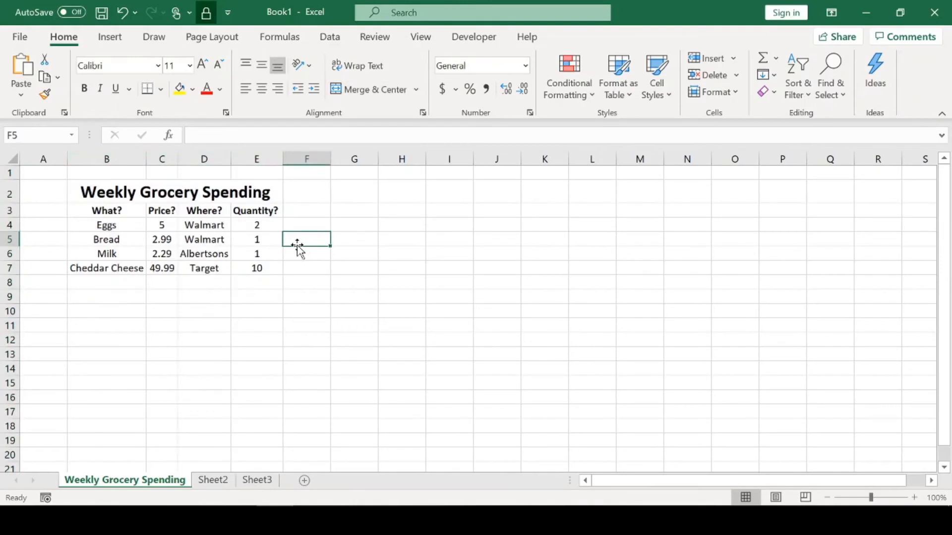
left_click_drag(144, 157, 258, 161)
double_click(253, 159)
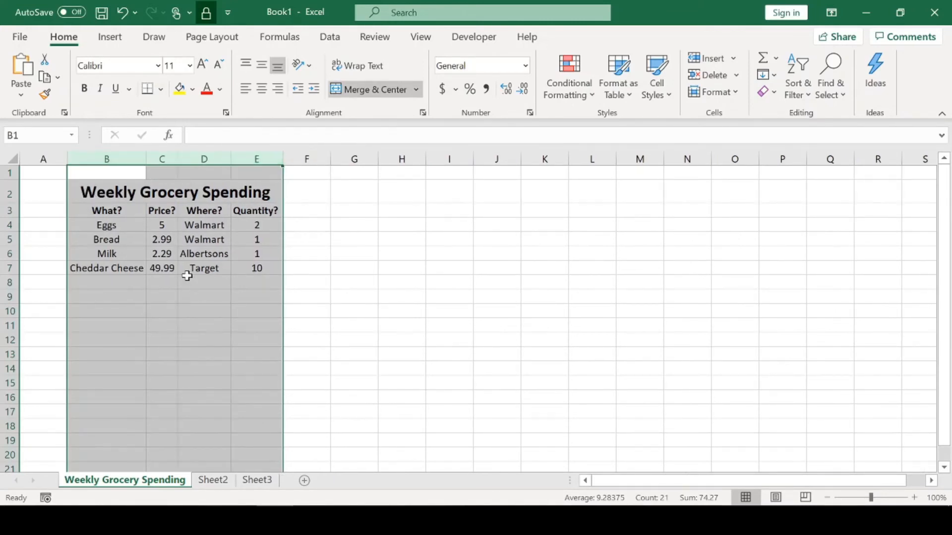
left_click(79, 268)
left_click(99, 294)
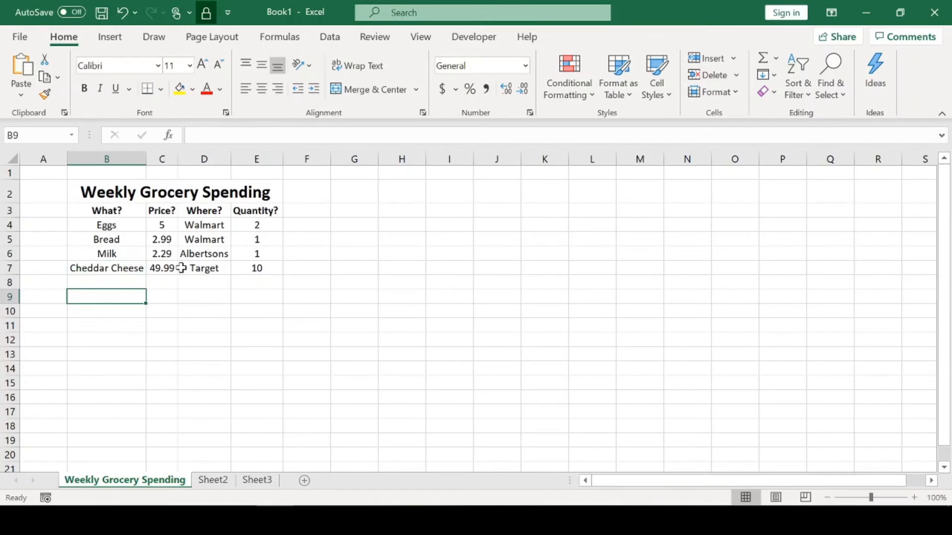
left_click(129, 211)
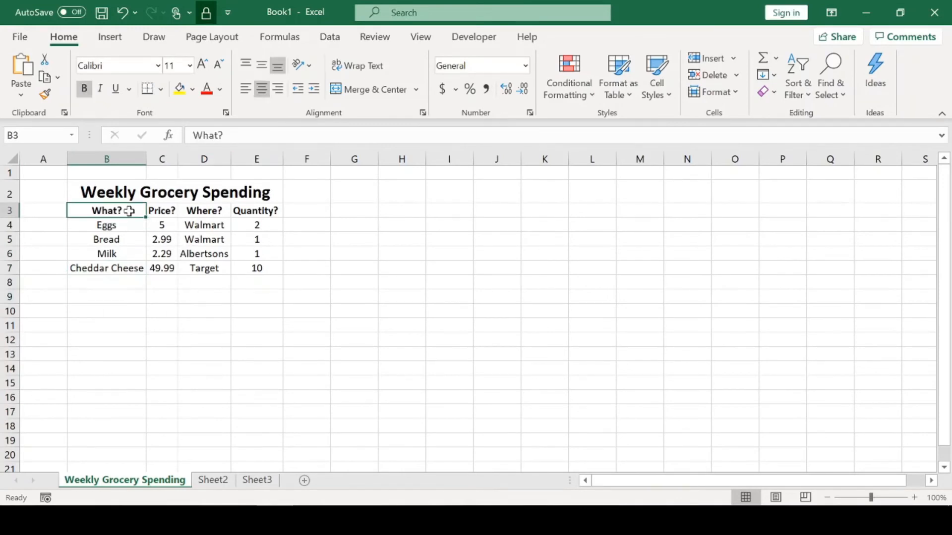
left_click(257, 239)
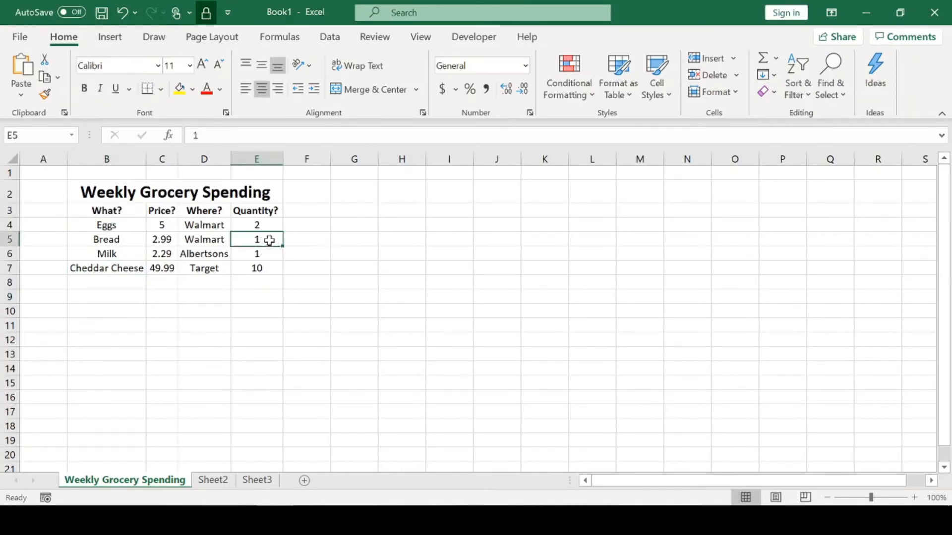
key("Right")
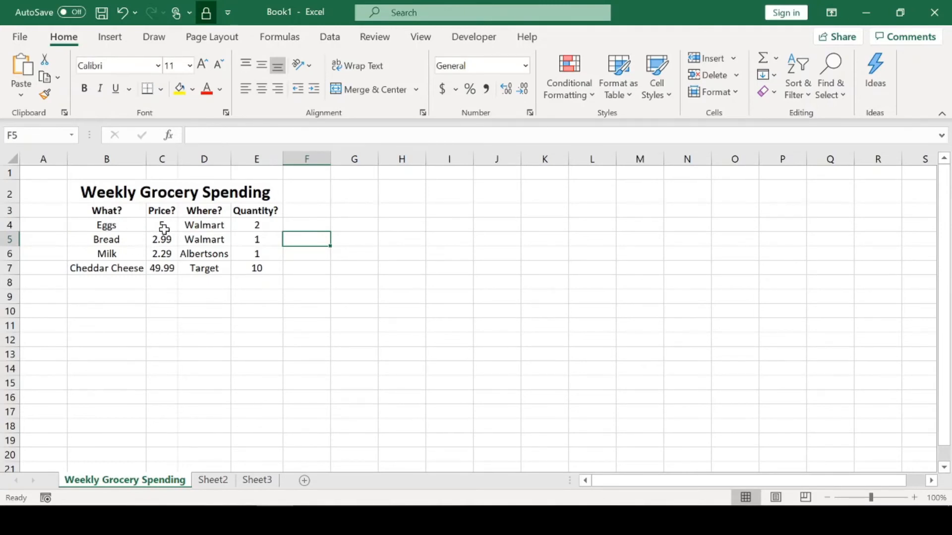
Apply the Currency number format to the prices in cells C4:C7.
left_click_drag(165, 225, 162, 270)
left_click(160, 282)
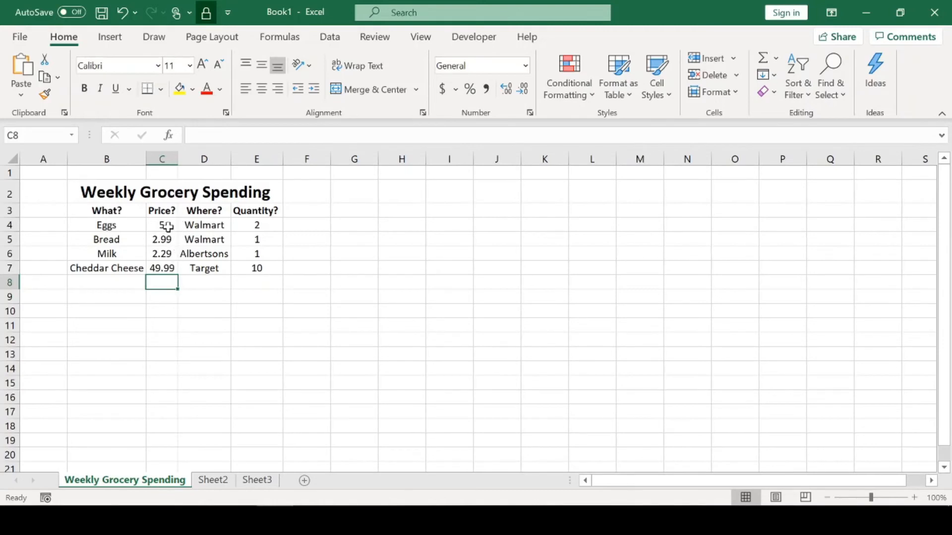
left_click_drag(167, 225, 166, 278)
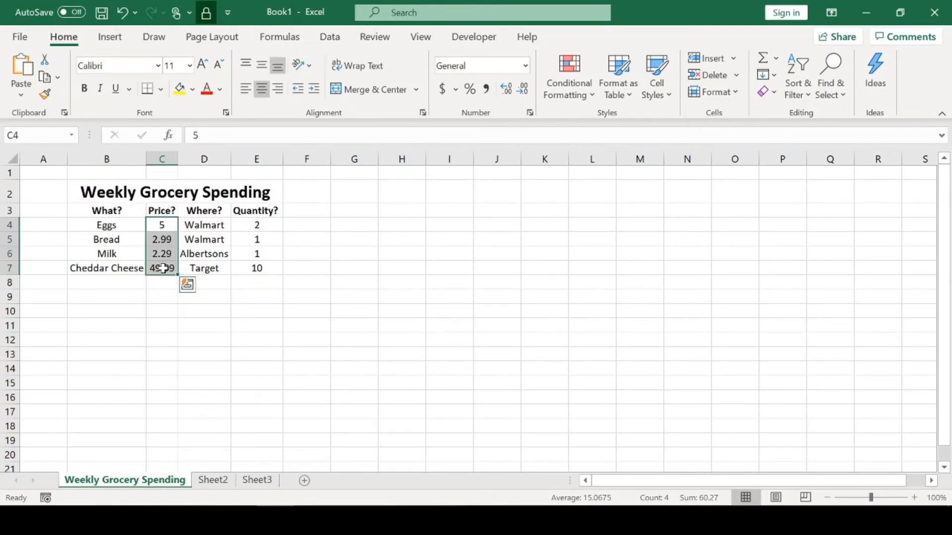
left_click(525, 68)
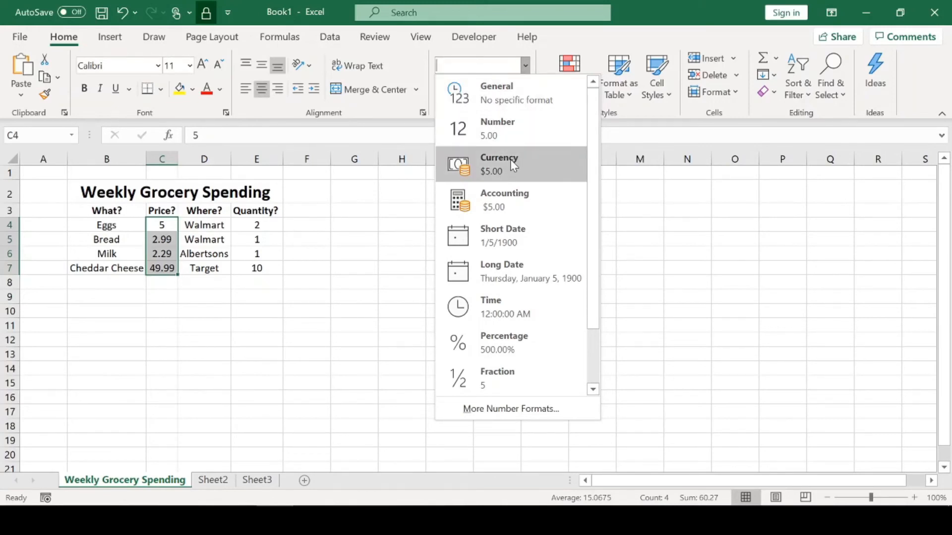
left_click(494, 167)
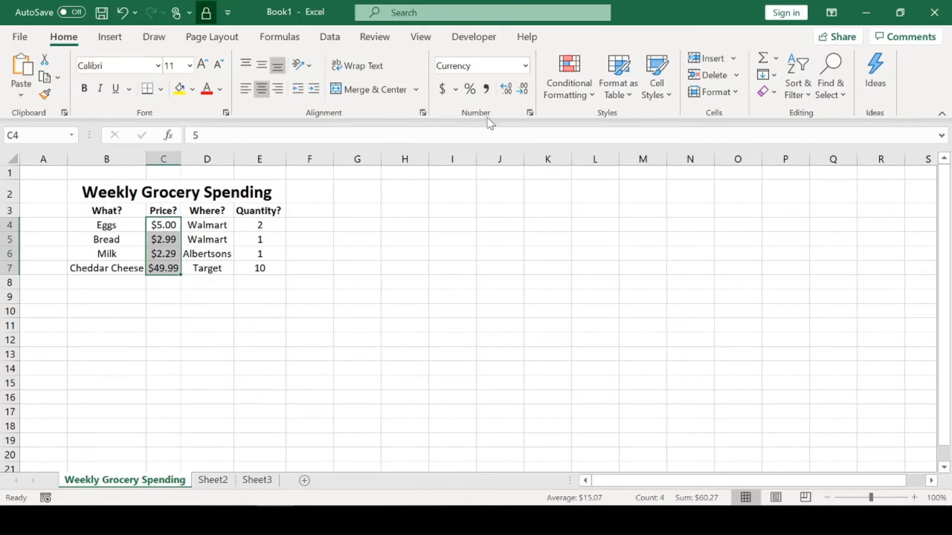
Try reducing the prices in C4:C7 to one and zero decimal places, and restore two decimal places.
left_click(524, 90)
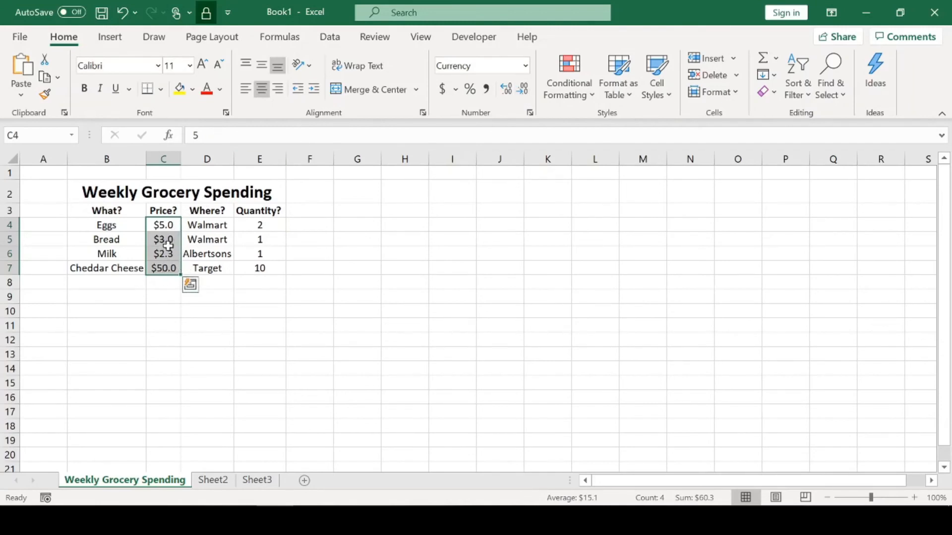
left_click(506, 89)
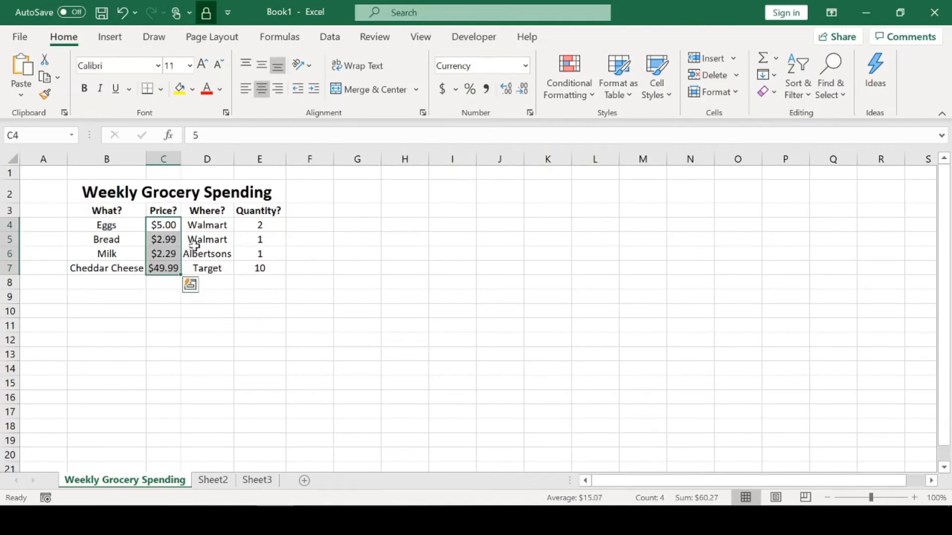
left_click(523, 90)
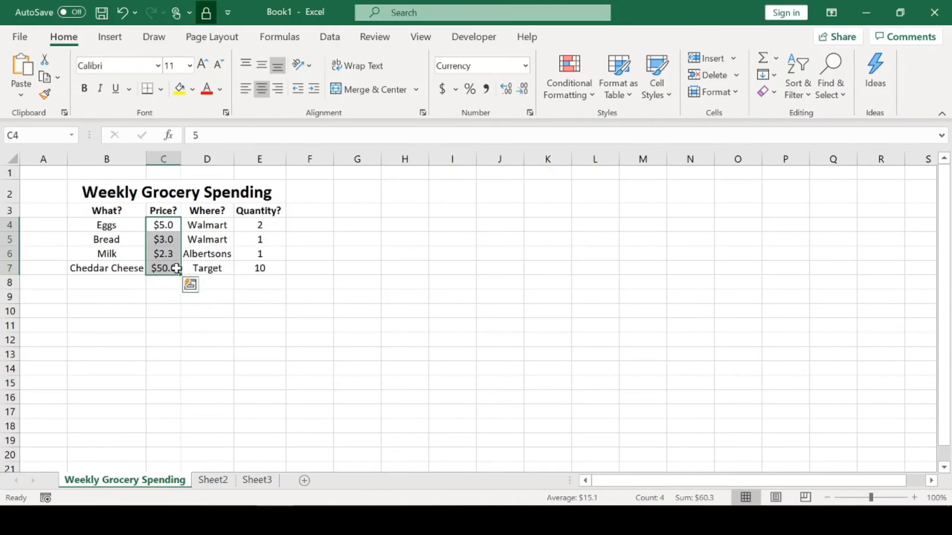
left_click(522, 89)
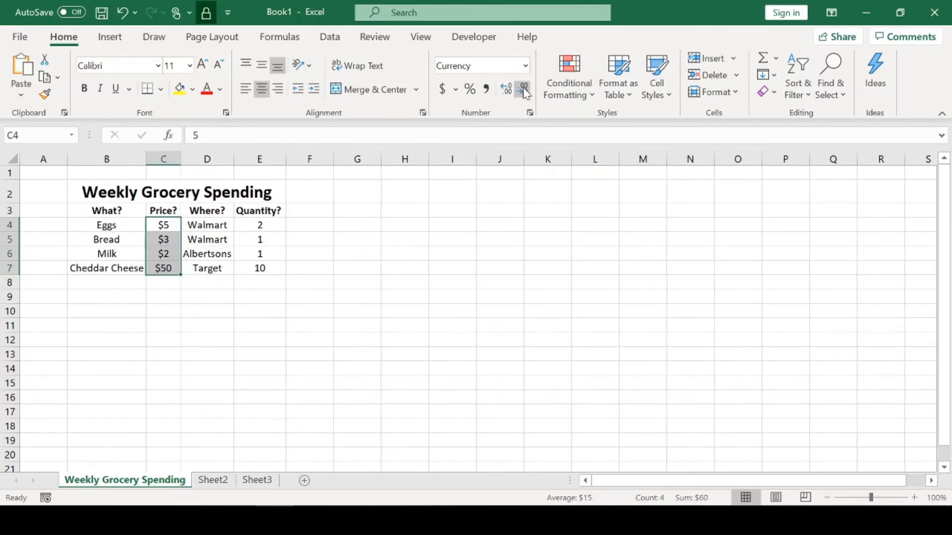
left_click(508, 91)
left_click(508, 91)
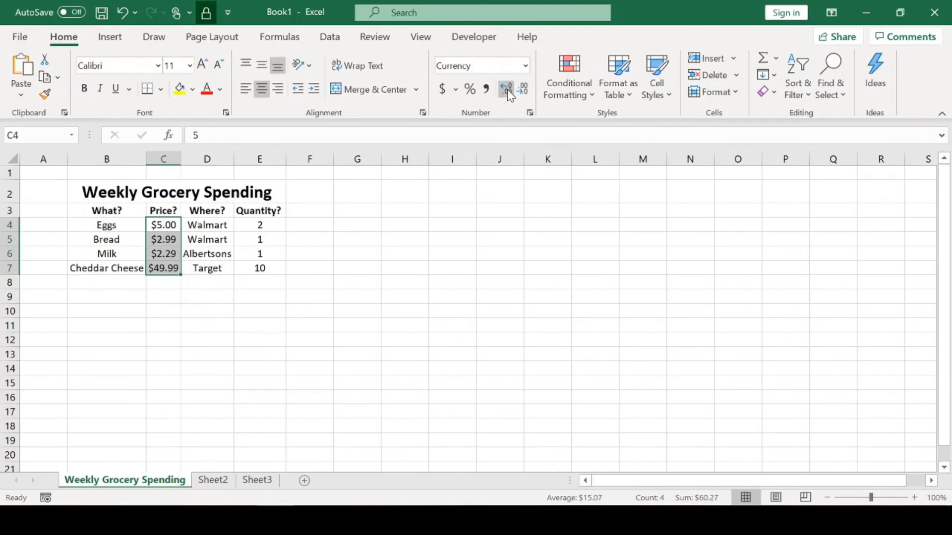
Try extending the prices in C4:C7 to five decimal places, and reduce them back to two.
left_click(509, 93)
left_click(509, 92)
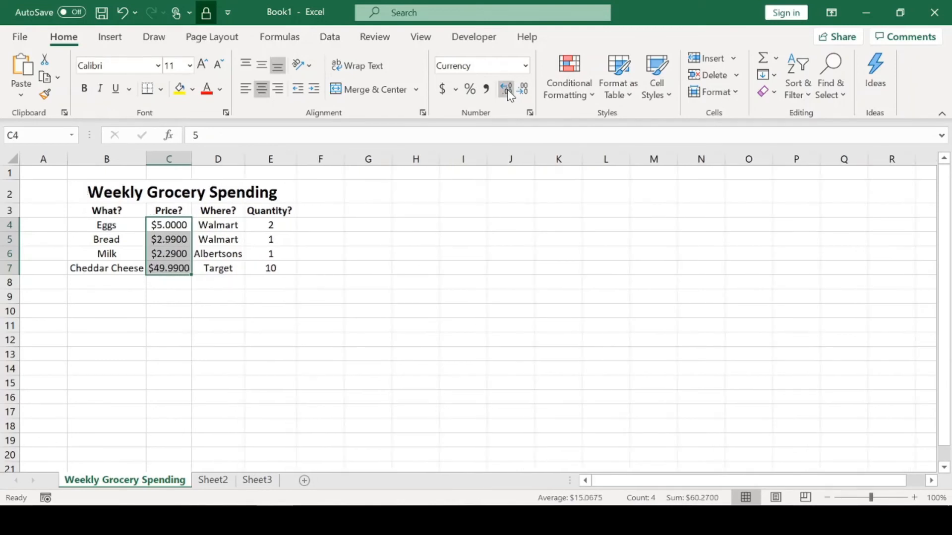
left_click(508, 93)
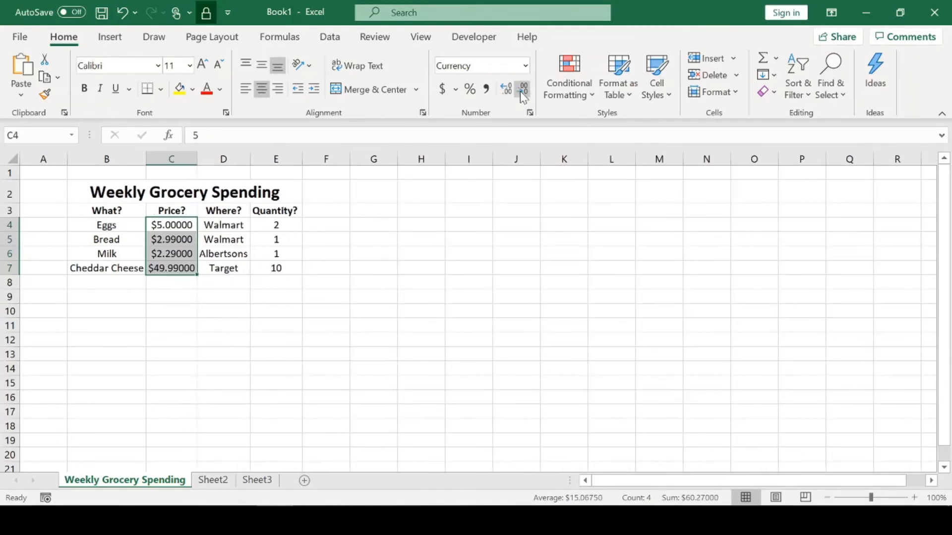
left_click(522, 90)
left_click(521, 91)
left_click(521, 91)
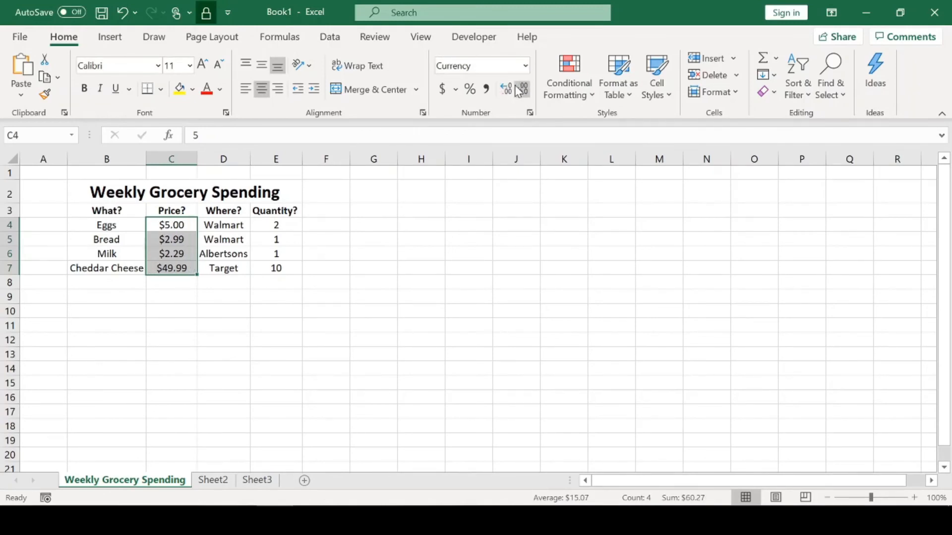
left_click(328, 255)
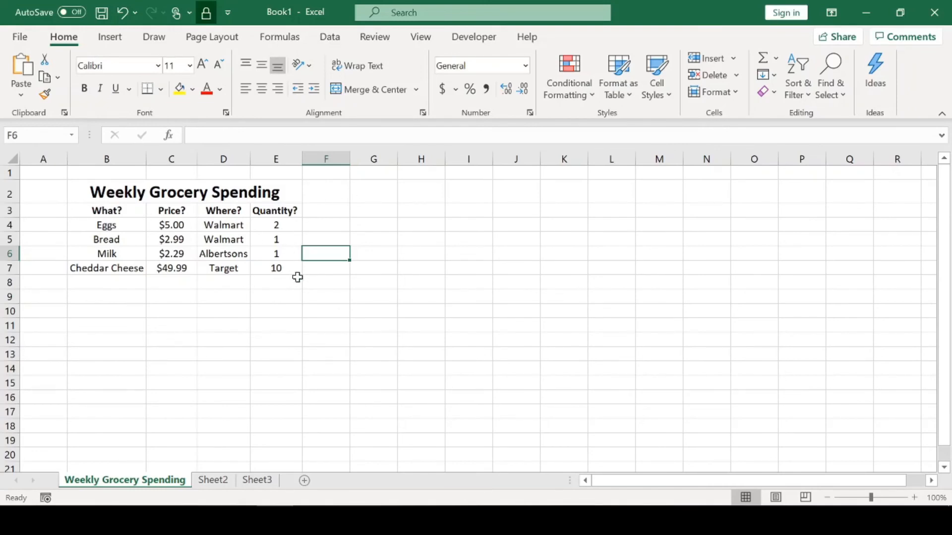
Add Thick Outside Borders around the merged title cell Weekly Grocery Spending.
left_click(116, 192)
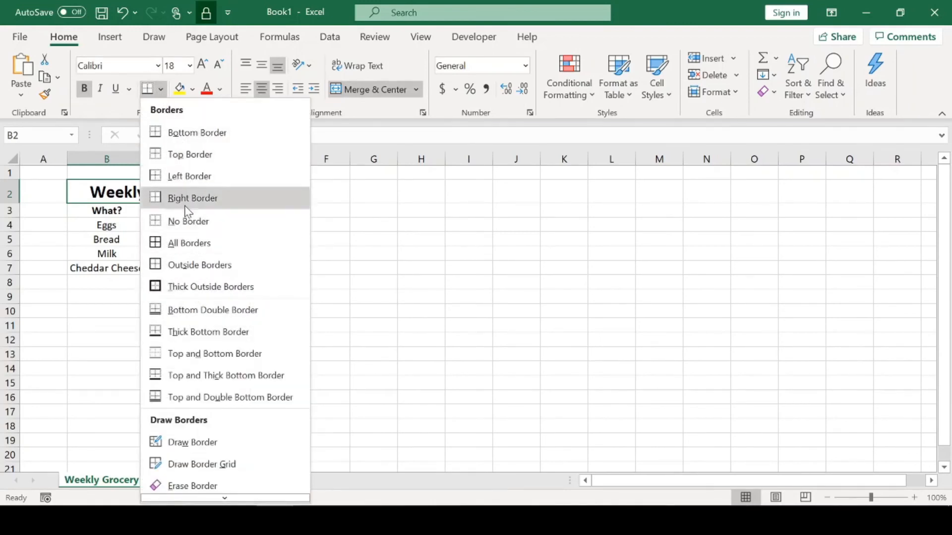
left_click(197, 287)
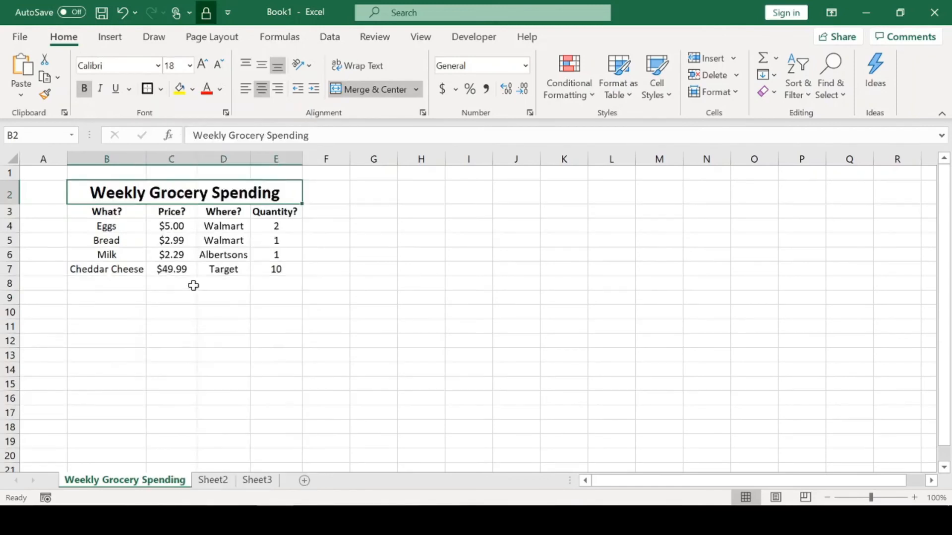
left_click(221, 312)
Apply All Borders to the column headers and grocery entries in cells B3:E7.
left_click_drag(123, 212, 277, 270)
left_click(161, 89)
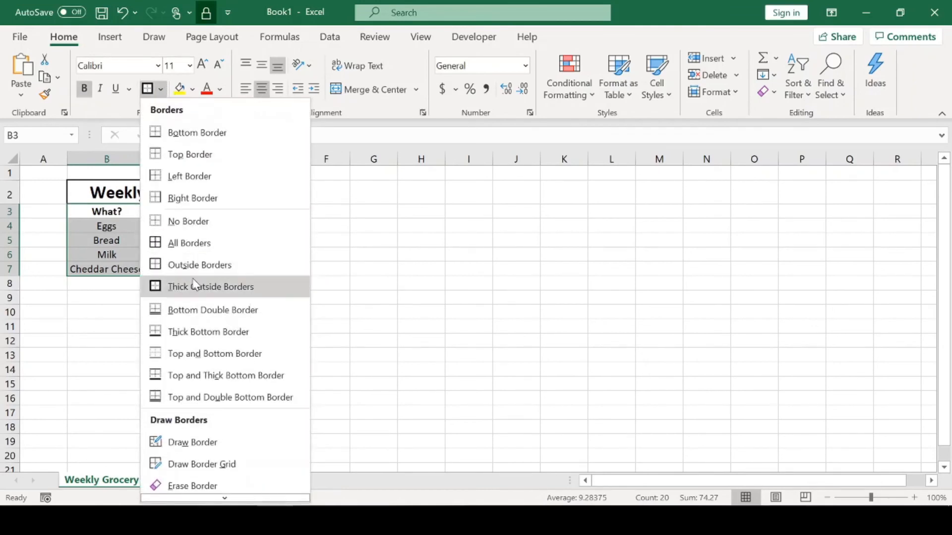
left_click(194, 247)
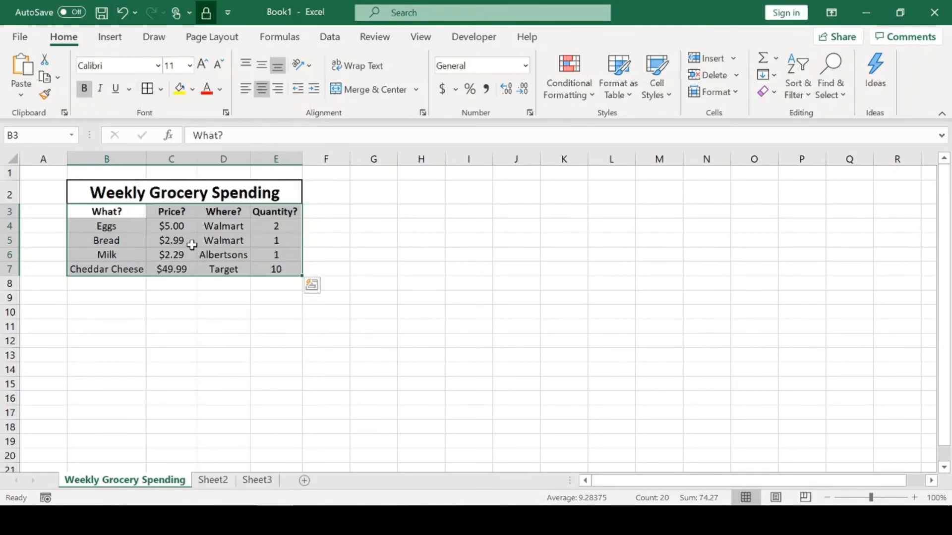
left_click(376, 280)
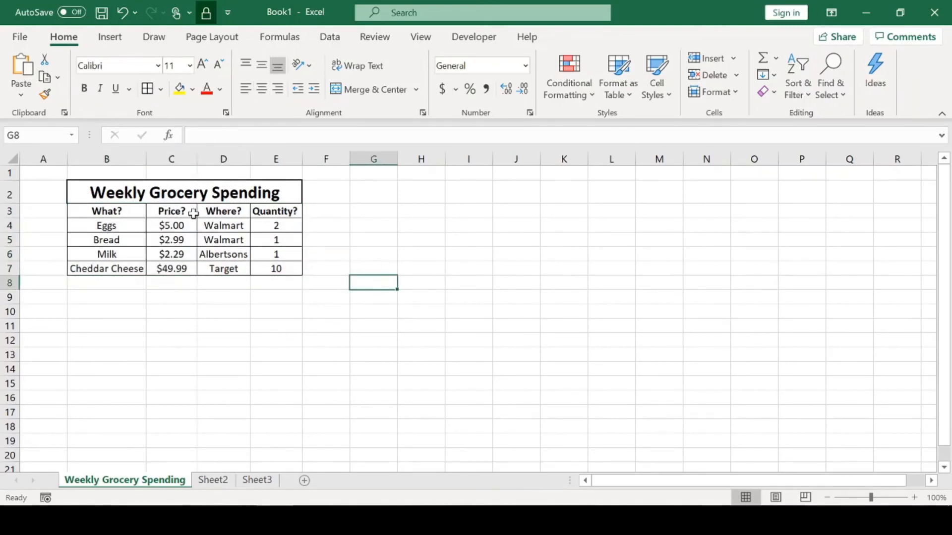
Add Thick Outside Borders around the whole table, from the title down to cell E7.
left_click_drag(113, 190, 278, 272)
left_click(161, 89)
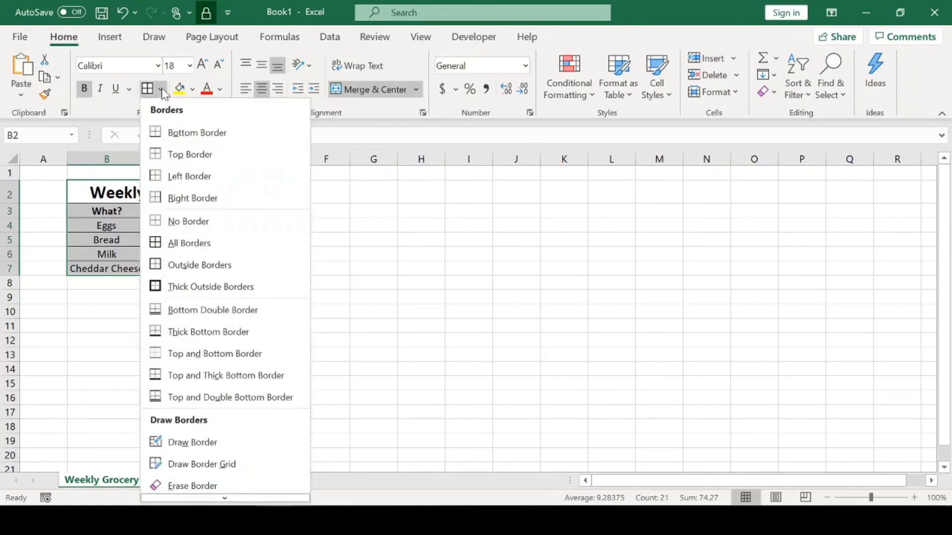
left_click(195, 291)
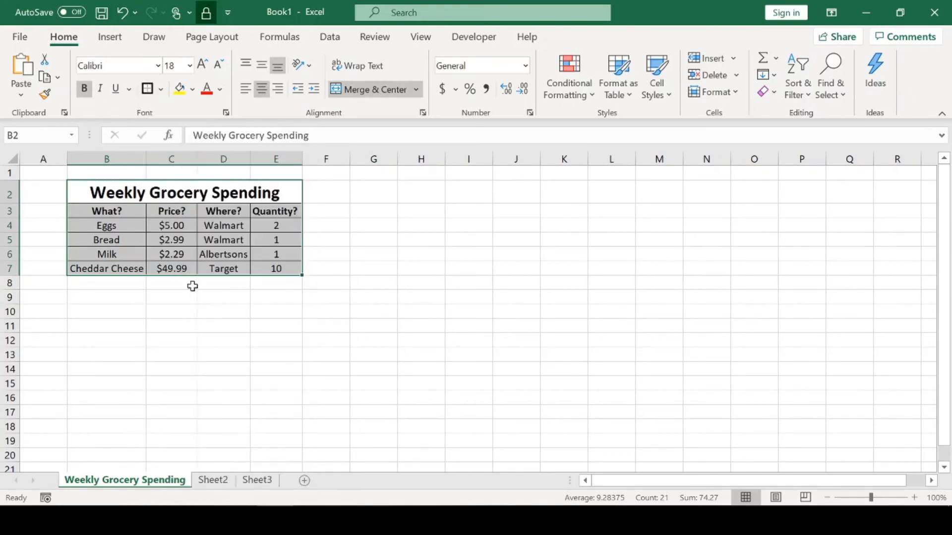
left_click(159, 322)
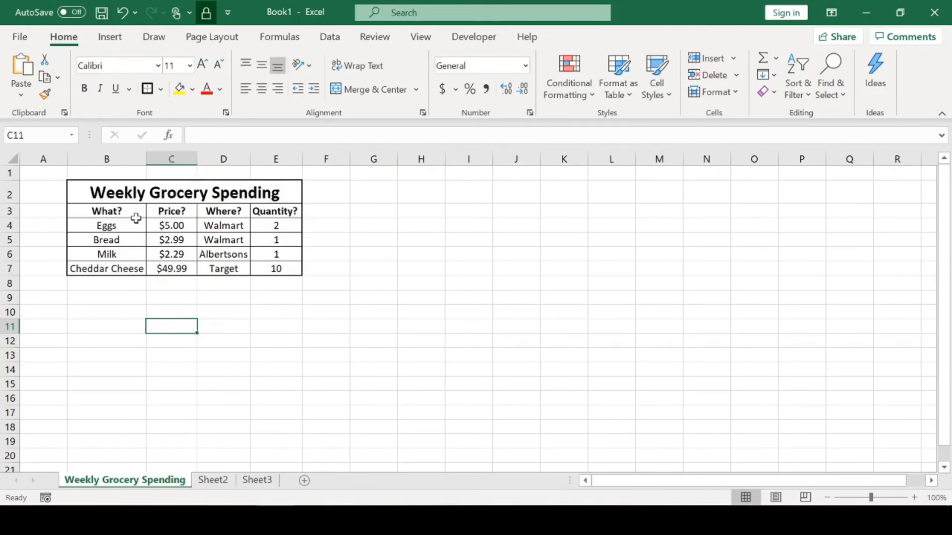
Increase the height of rows 3 through 7 together by the same amount.
left_click_drag(11, 210, 11, 269)
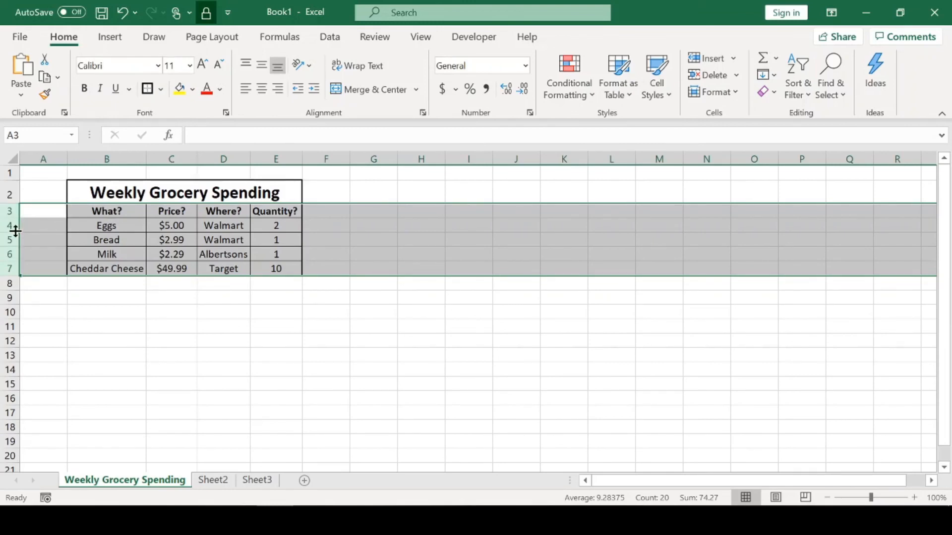
left_click_drag(15, 232, 14, 240)
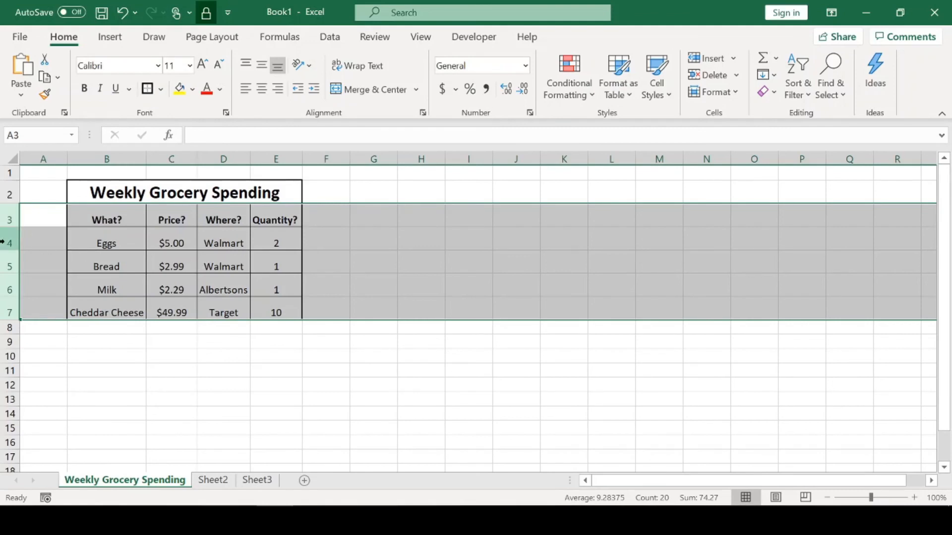
left_click(393, 247)
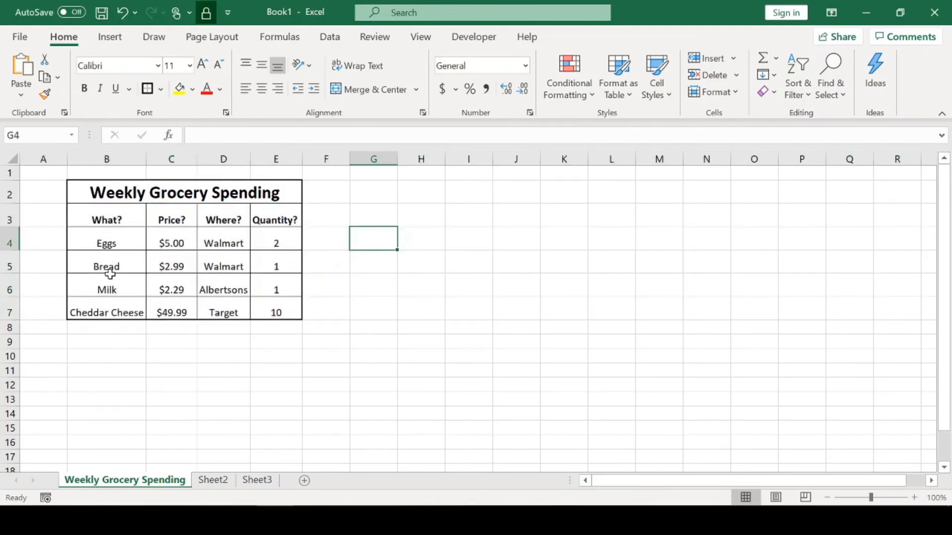
Middle-align the column headers and grocery entries in cells B3:E7 vertically.
left_click_drag(123, 232, 280, 308)
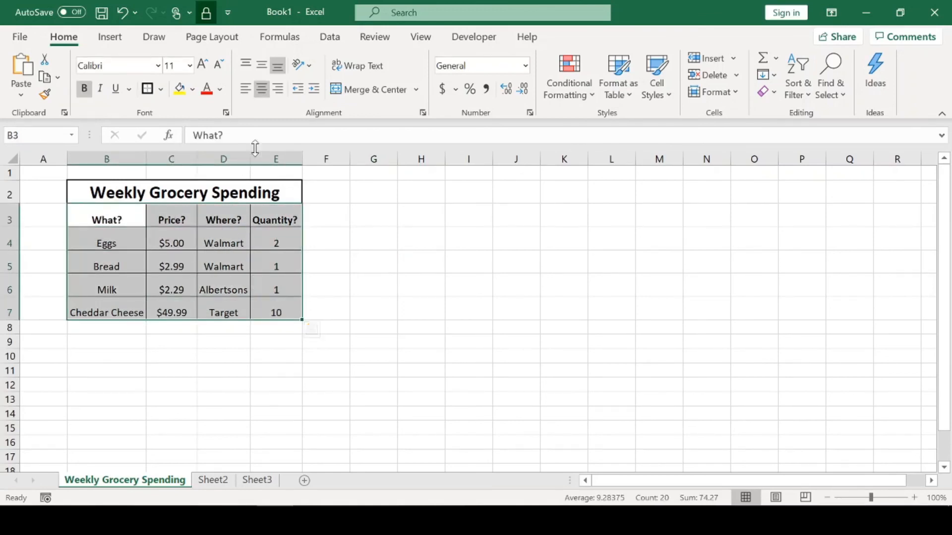
left_click(264, 67)
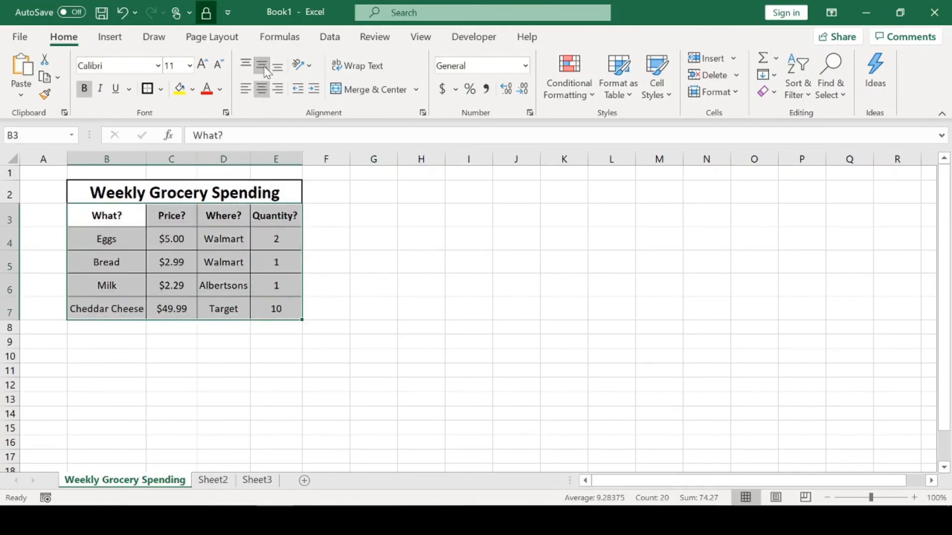
left_click(357, 279)
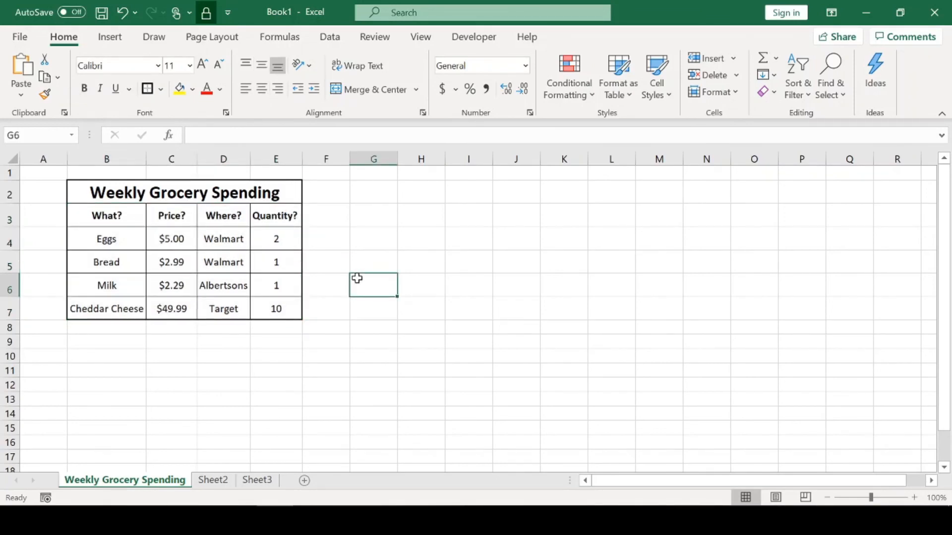
left_click_drag(169, 239, 174, 312)
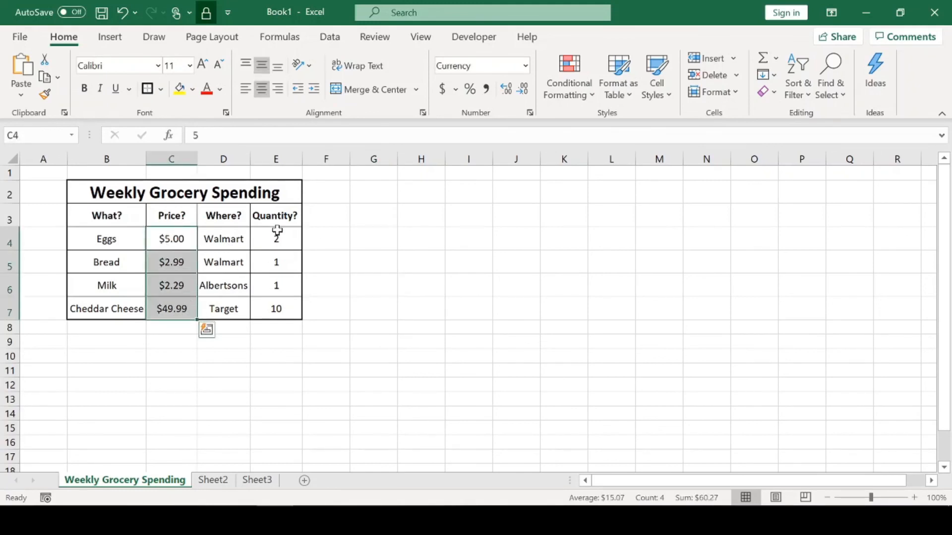
left_click_drag(242, 227, 243, 310)
left_click_drag(288, 236, 280, 311)
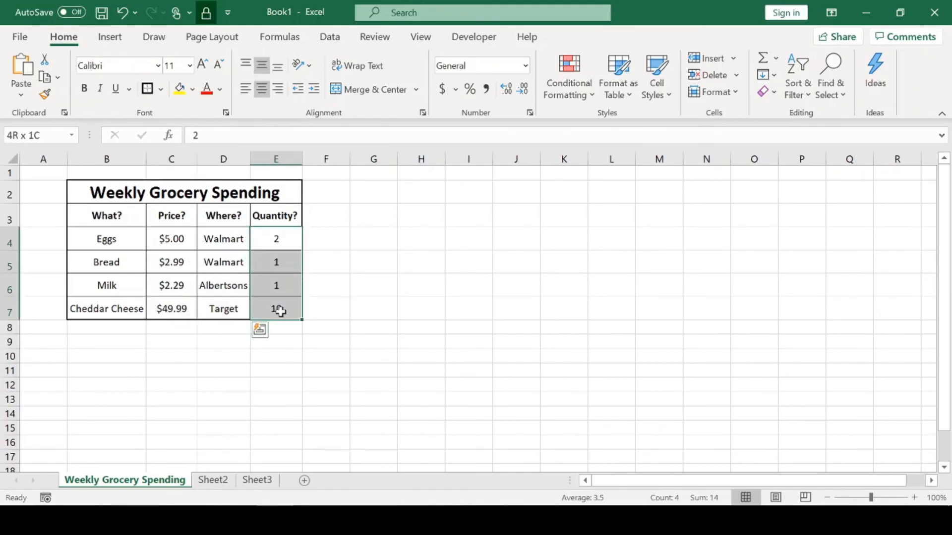
left_click_drag(140, 234, 127, 308)
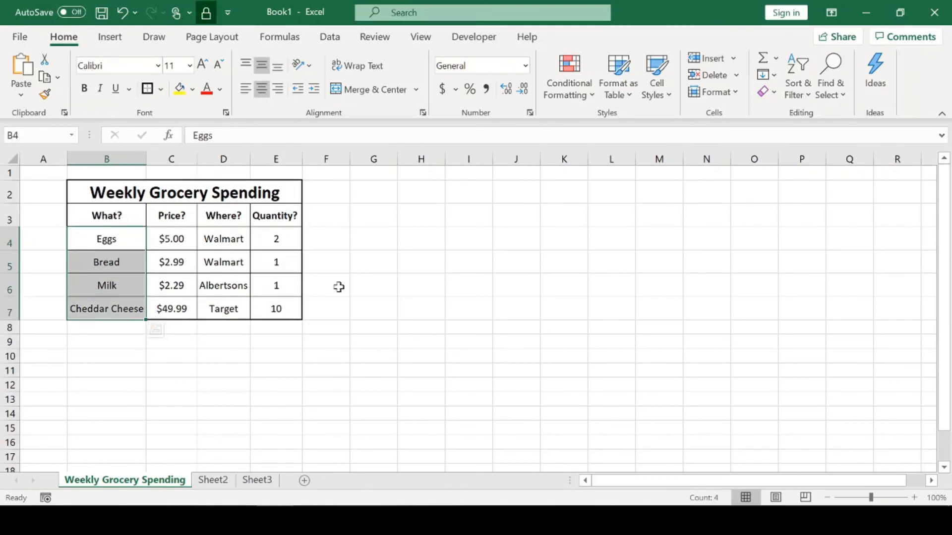
left_click(341, 277)
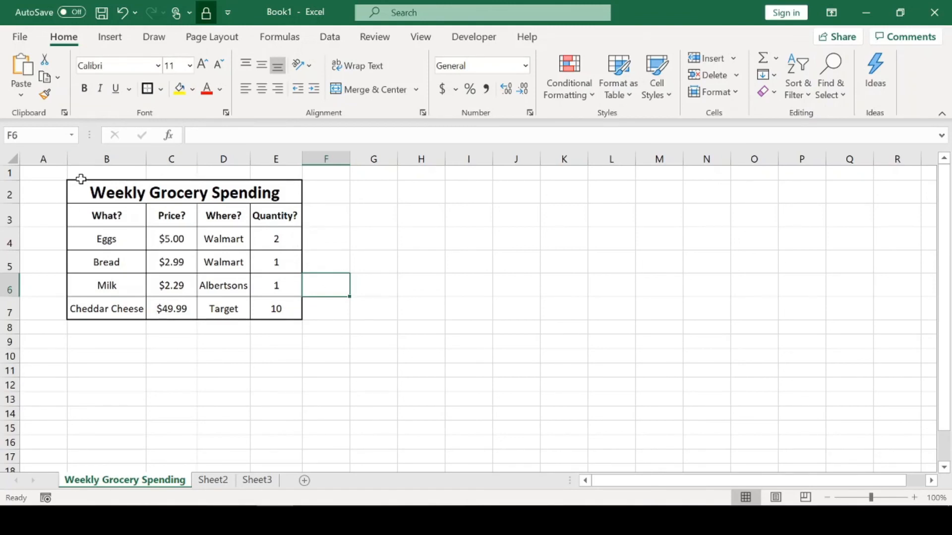
Increase the height of the empty row 1 above the Weekly Grocery Spending title.
left_click_drag(44, 158, 297, 159)
mouse_move(10, 180)
left_mouse_down()
mouse_move(7, 246)
mouse_move(6, 196)
left_mouse_up()
left_click(373, 206)
left_click(130, 208)
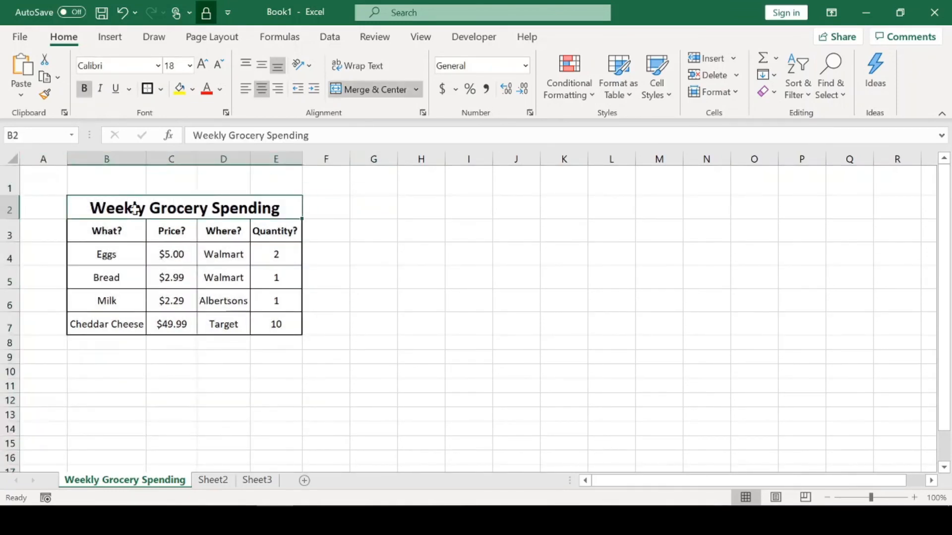
left_click(372, 294)
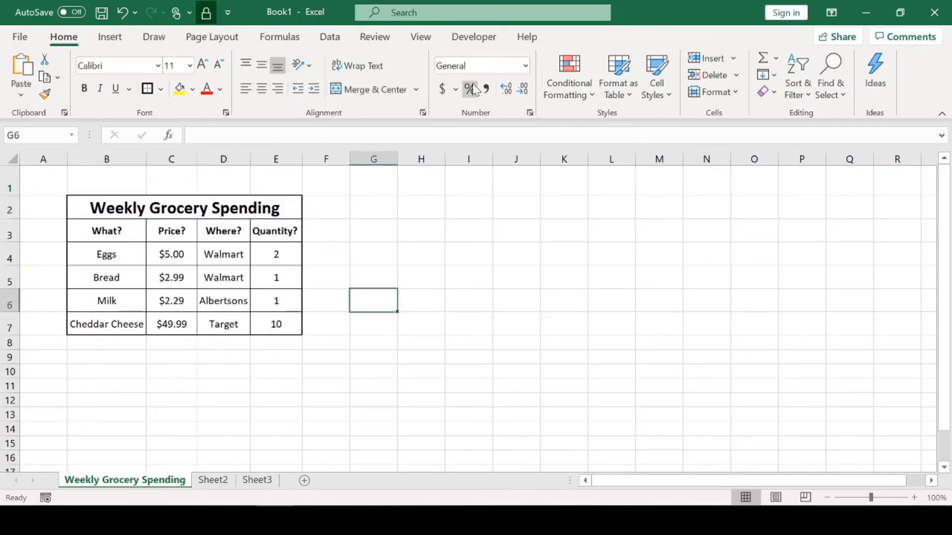
left_click_drag(110, 254, 276, 326)
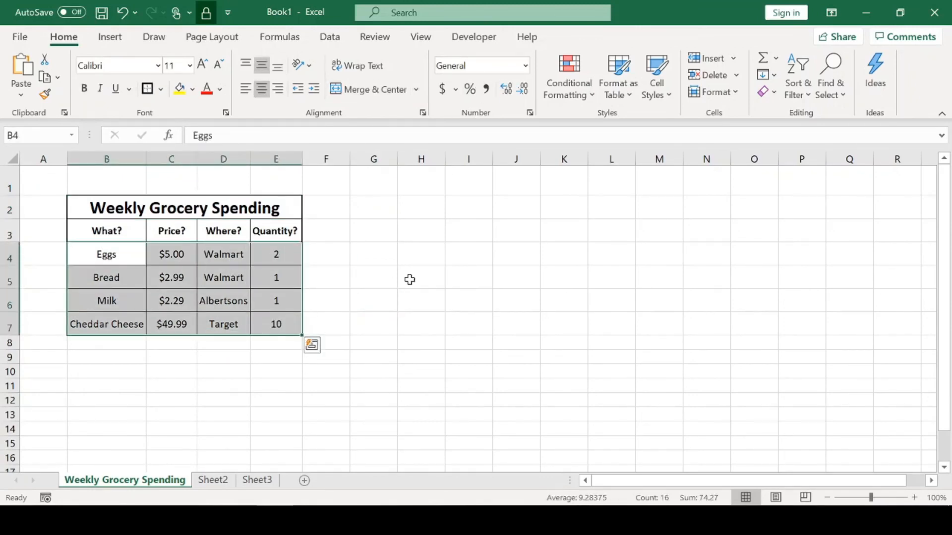
left_click(410, 278)
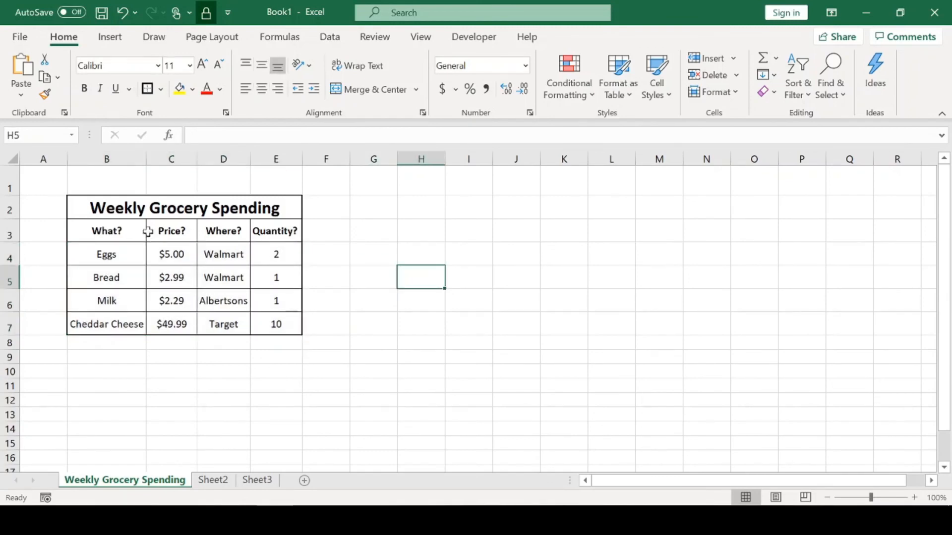
left_click_drag(115, 206, 266, 329)
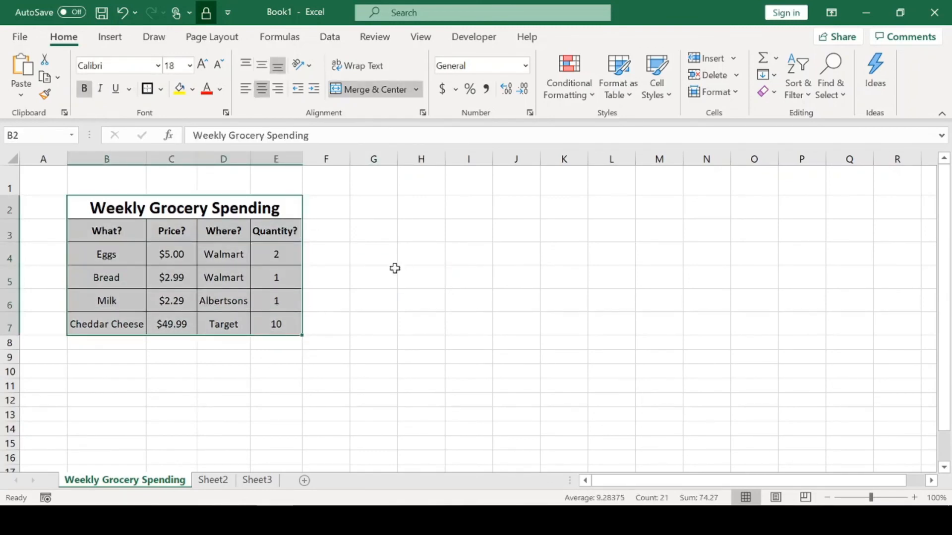
left_click(362, 270)
left_click(335, 274)
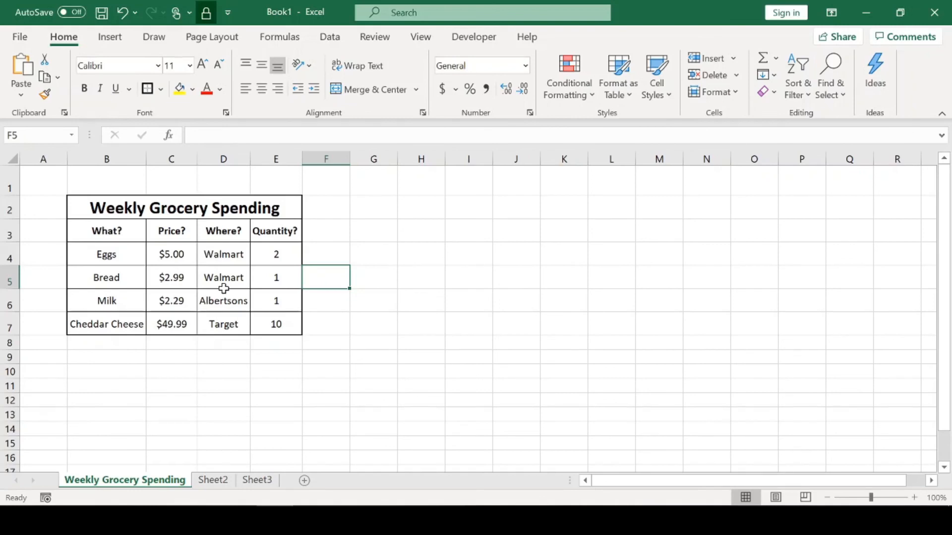
left_click_drag(138, 207, 270, 333)
left_click(245, 377)
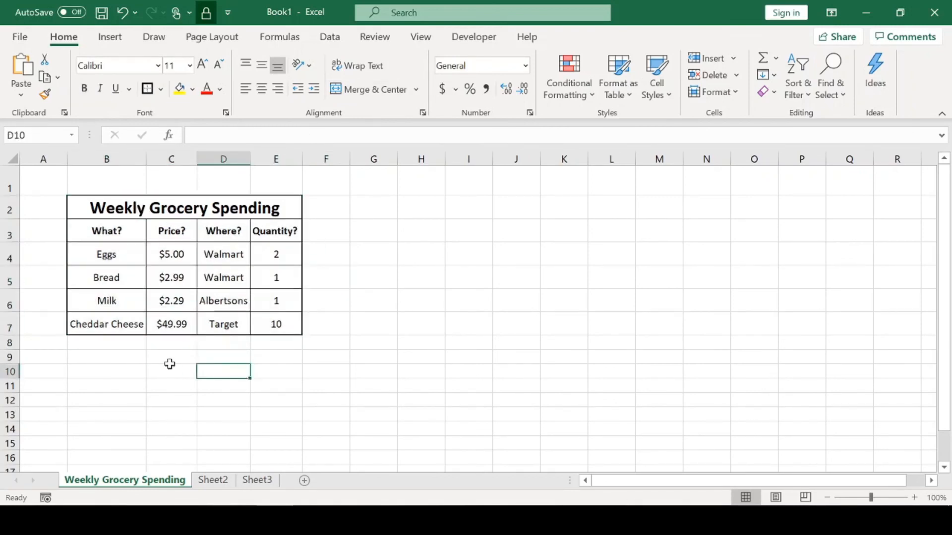
left_click(171, 362)
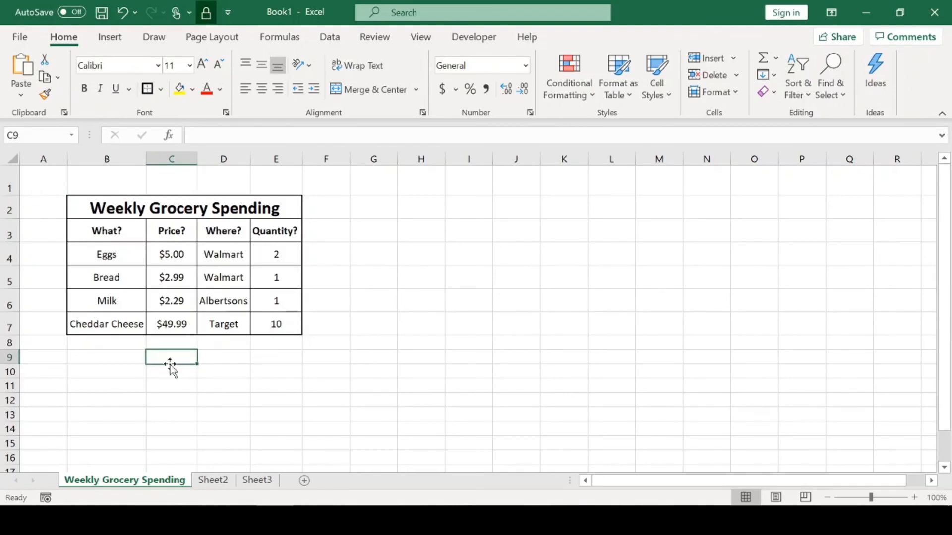
left_click_drag(110, 345, 289, 382)
left_click(374, 326)
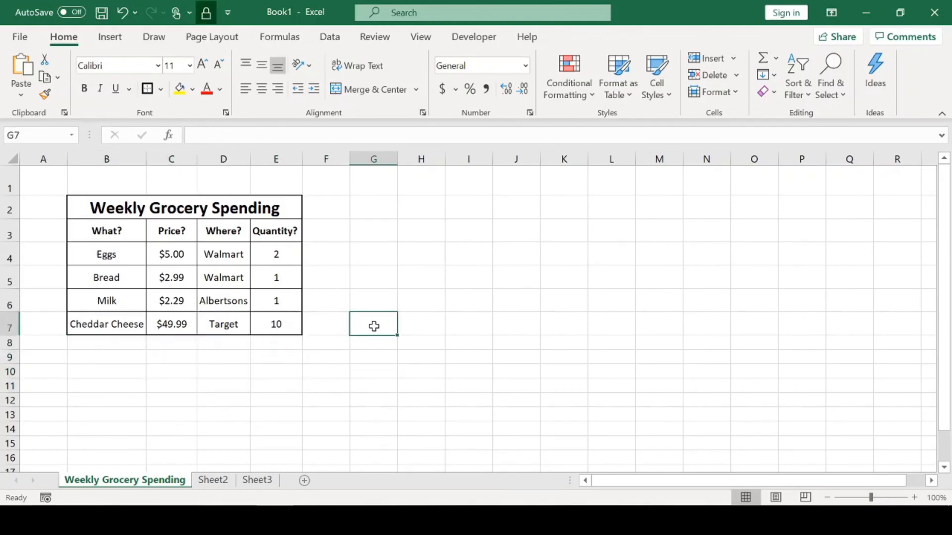